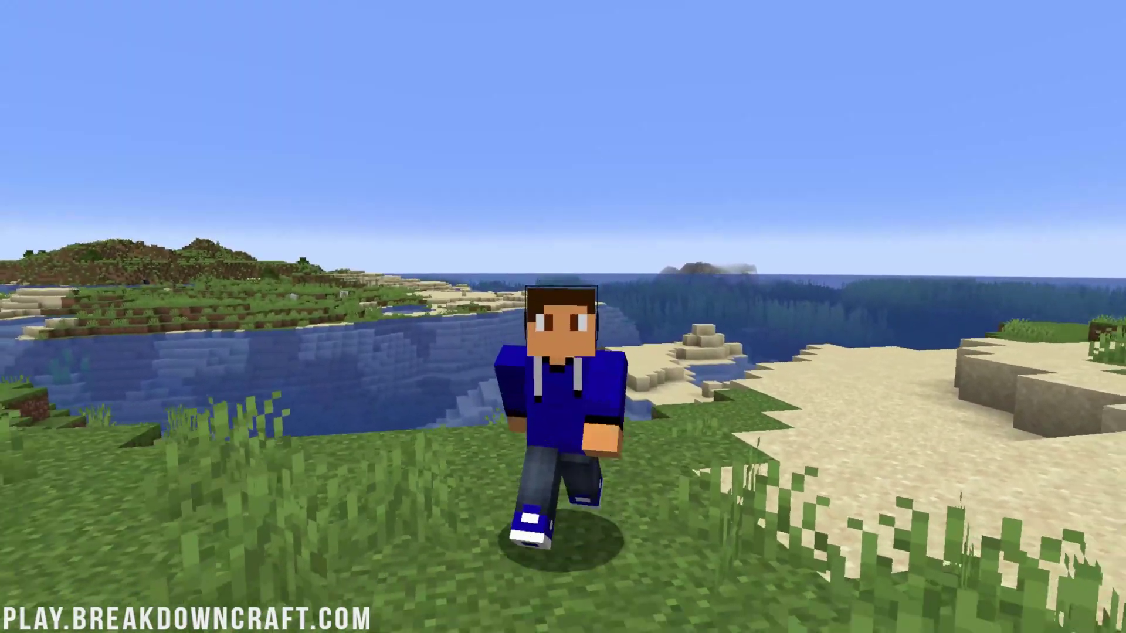
Walk the character across the grassy ledge above the lake to show off the skin.
{"action": "key", "text": "w"}
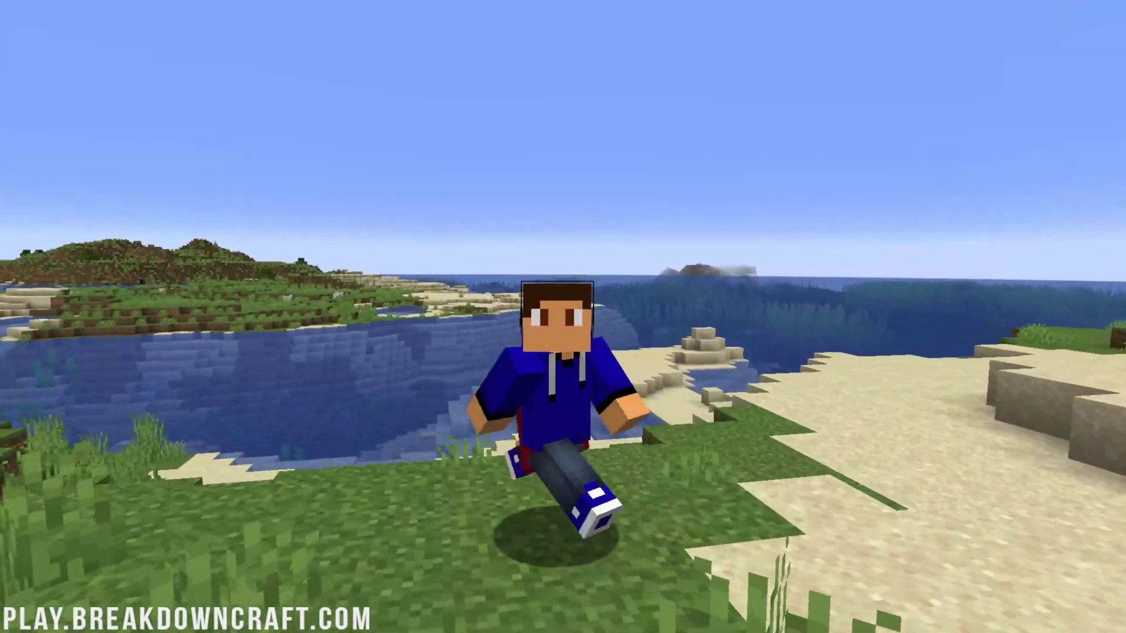
{"action": "key", "text": "w"}
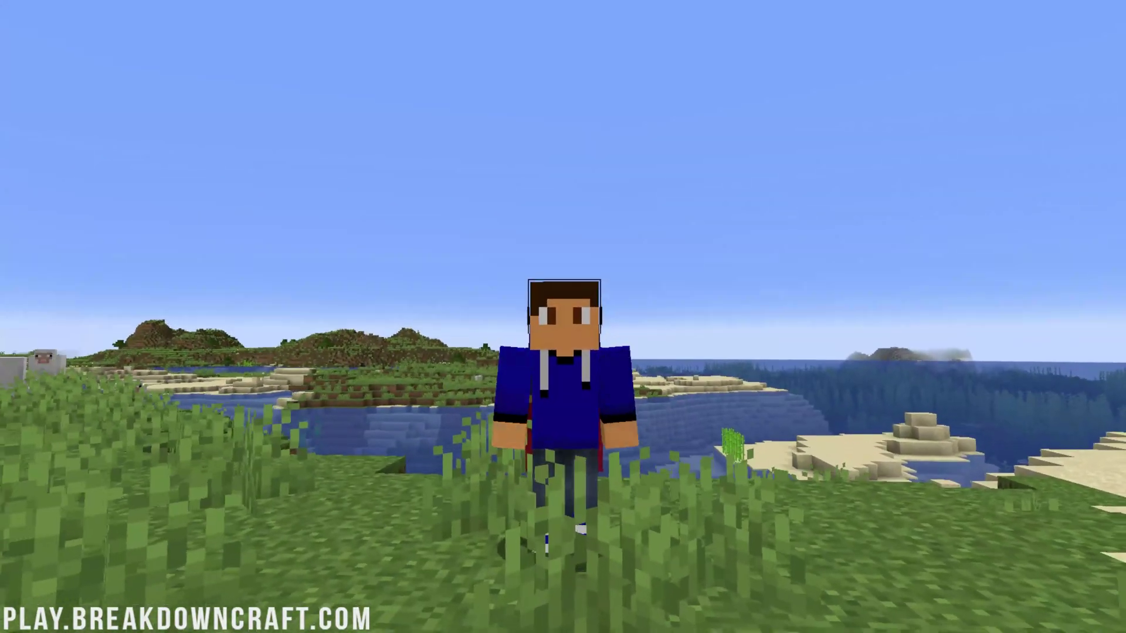
{"action": "key", "text": "w"}
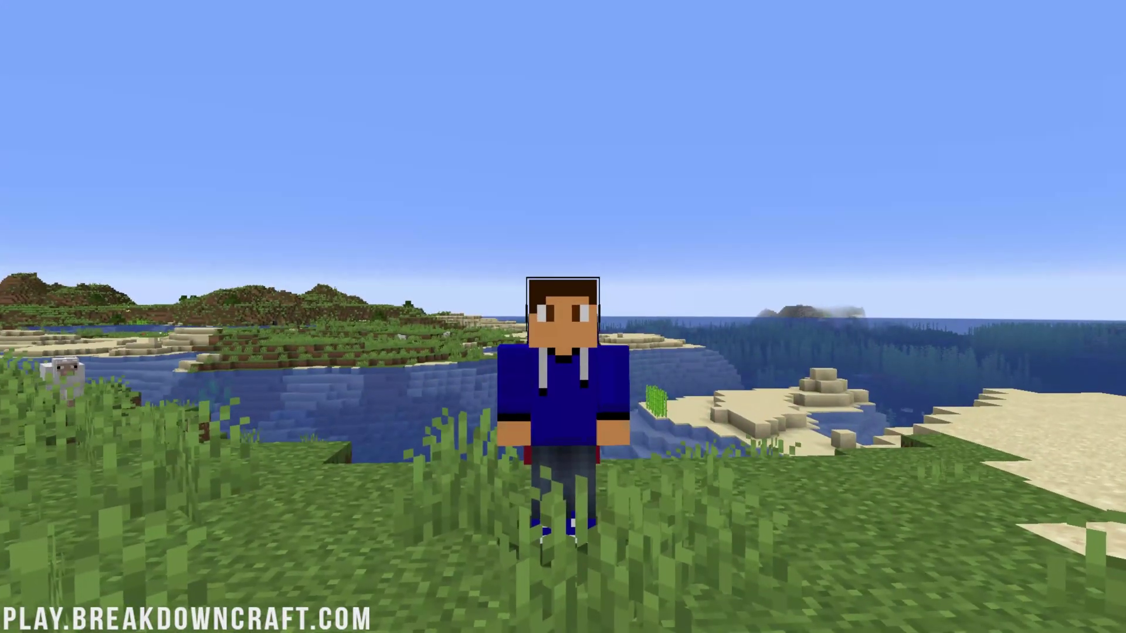
{"action": "key", "text": "w"}
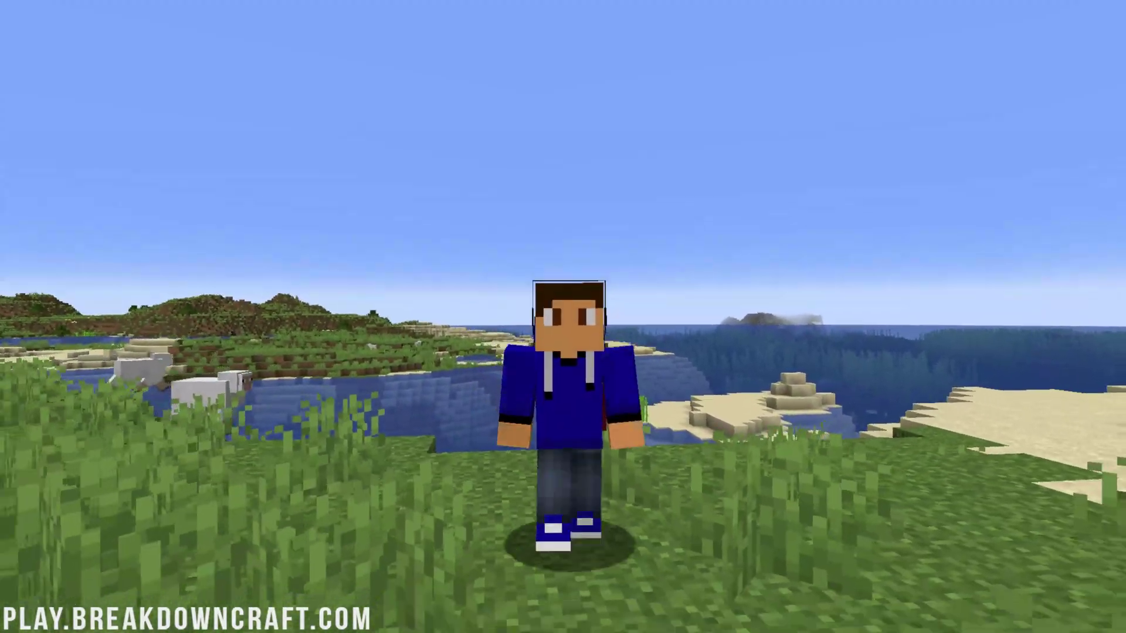
{"action": "key", "text": "w"}
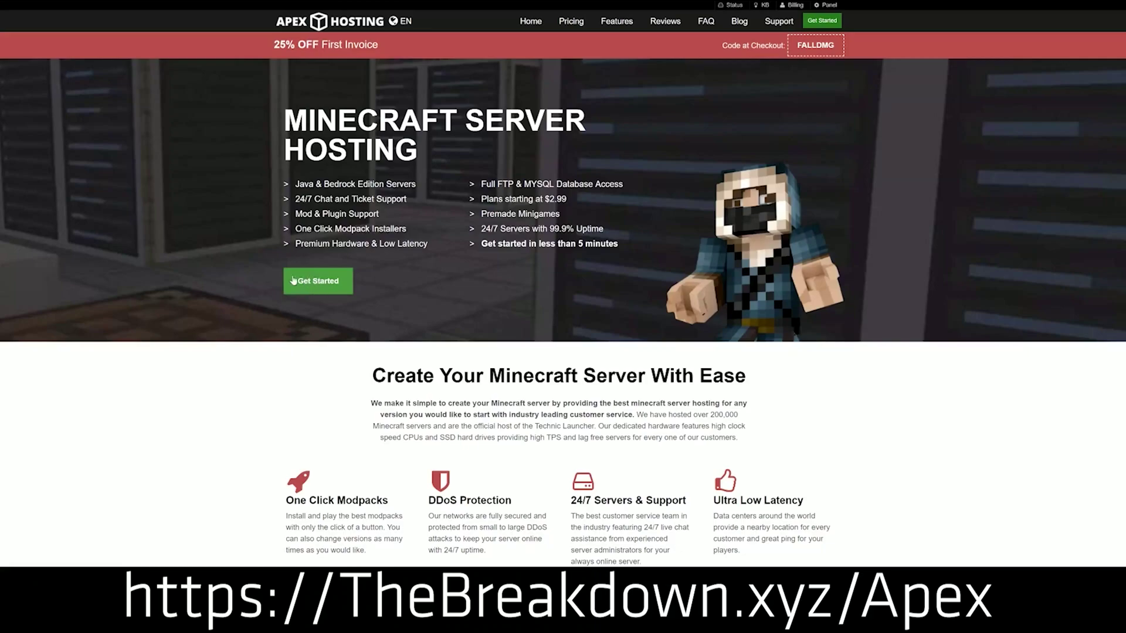
Scroll Apex Hosting and highlight the One Click Modpacks, Automated Backups and Instant Setup features.
{"action": "scroll", "coordinate": [440, 352], "scroll_direction": "down", "scroll_amount": 3}
{"action": "scroll", "coordinate": [435, 302], "scroll_direction": "down", "scroll_amount": 1}
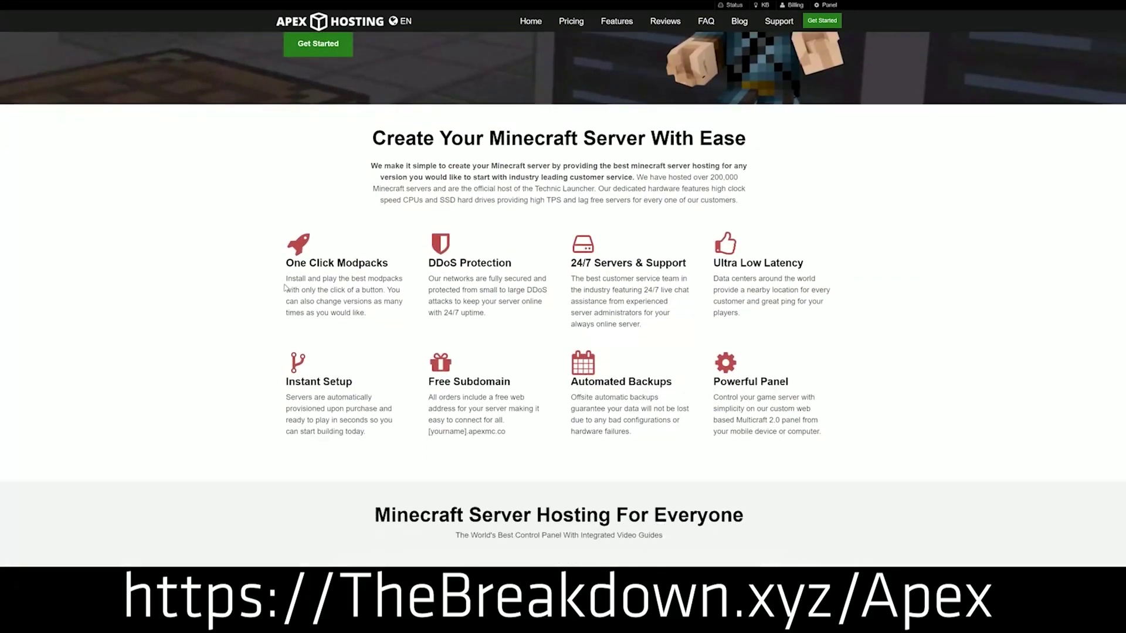
{"action": "left_click_drag", "start_coordinate": [286, 263], "coordinate": [686, 264]}
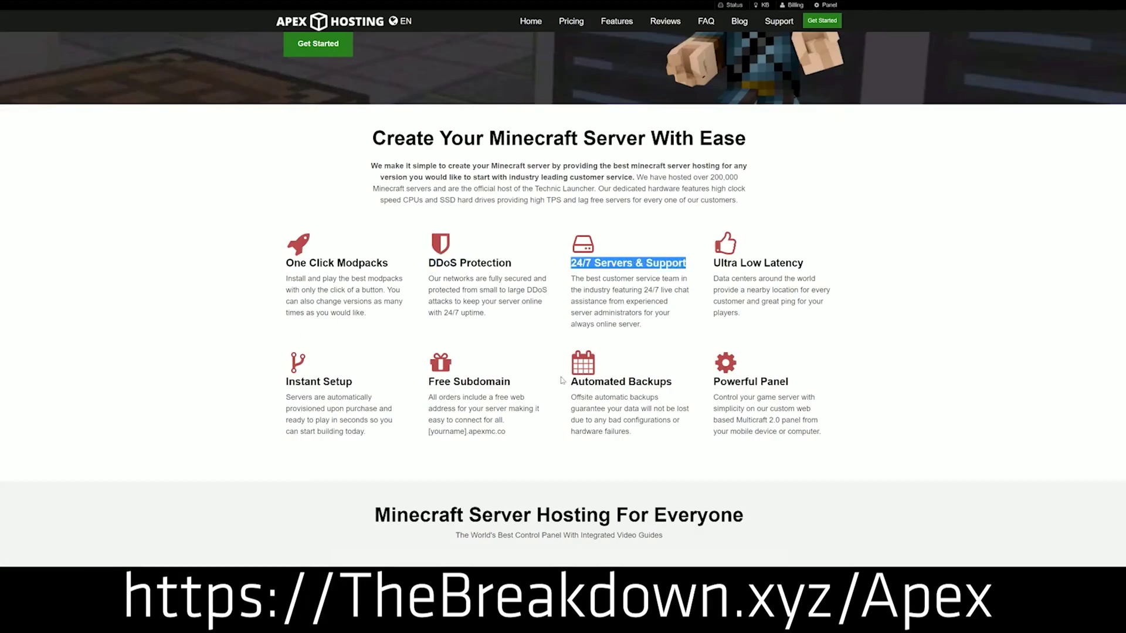
{"action": "left_click_drag", "start_coordinate": [570, 382], "coordinate": [706, 382]}
{"action": "left_click", "coordinate": [520, 385]}
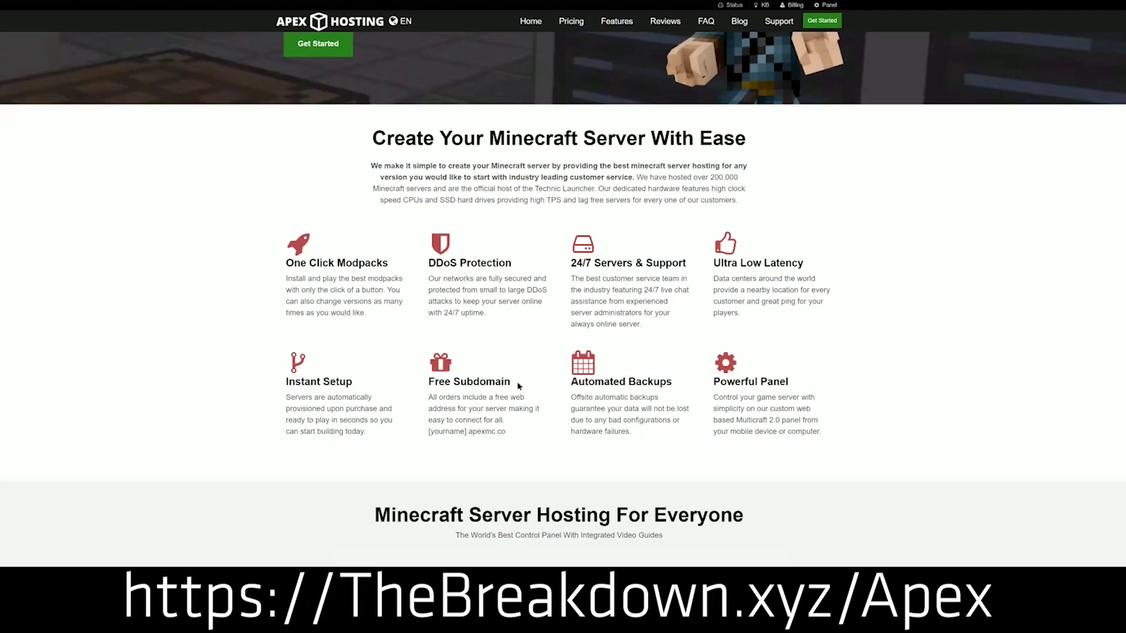
{"action": "left_click_drag", "start_coordinate": [374, 434], "coordinate": [287, 394]}
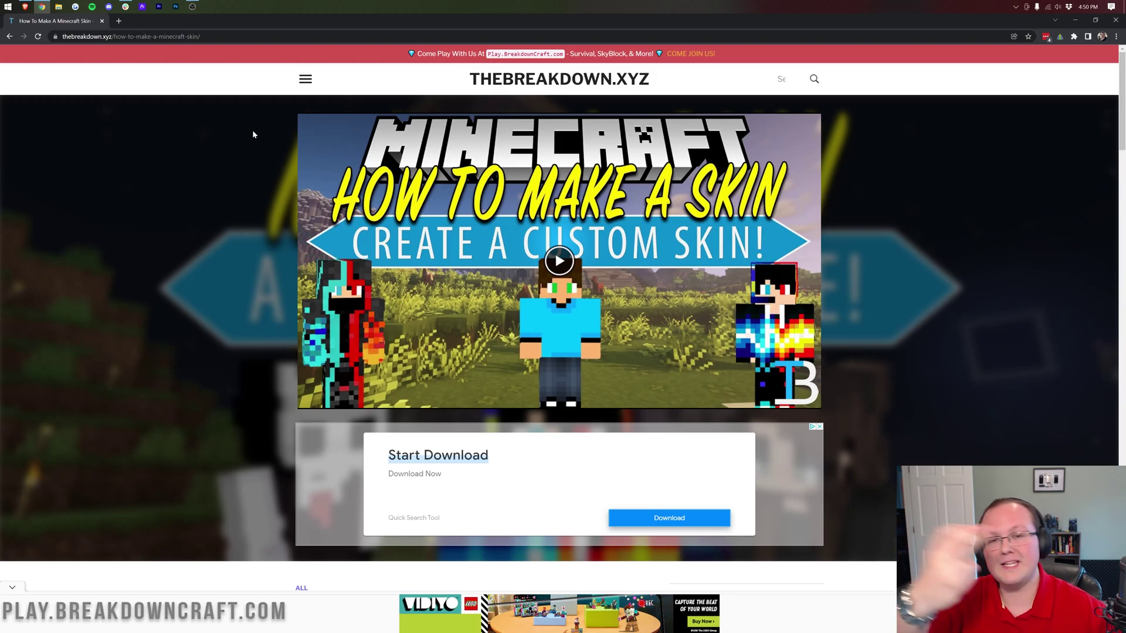
Scroll through the skin tutorial's steps, back to the top, then down to the Skin Editor banner.
{"action": "scroll", "coordinate": [253, 134], "scroll_direction": "down", "scroll_amount": 8}
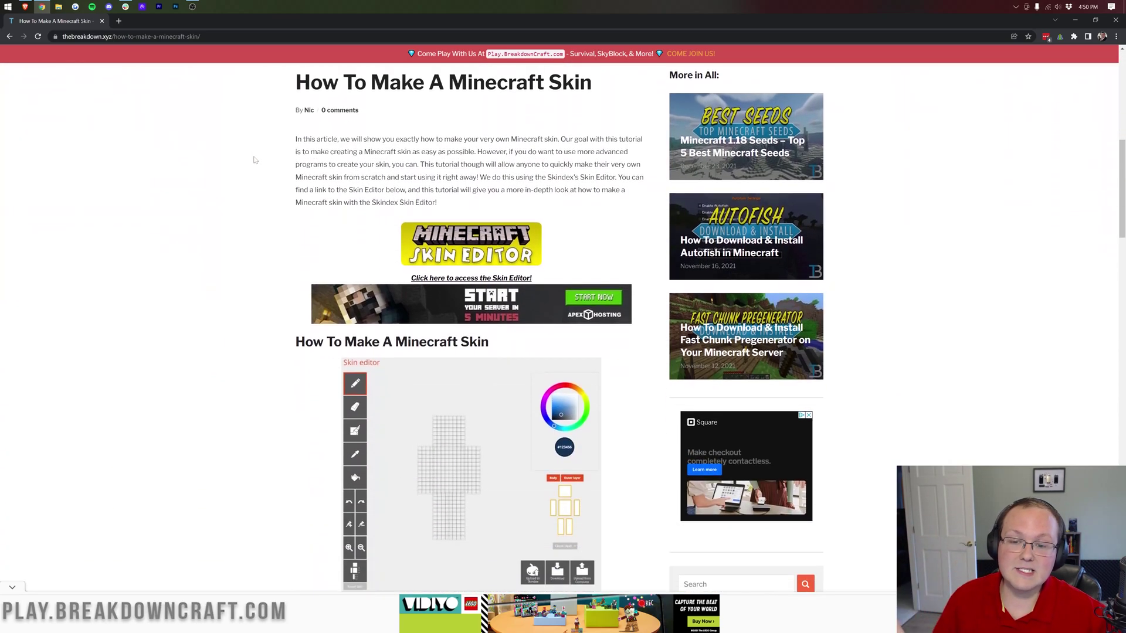
{"action": "scroll", "coordinate": [254, 154], "scroll_direction": "down", "scroll_amount": 15}
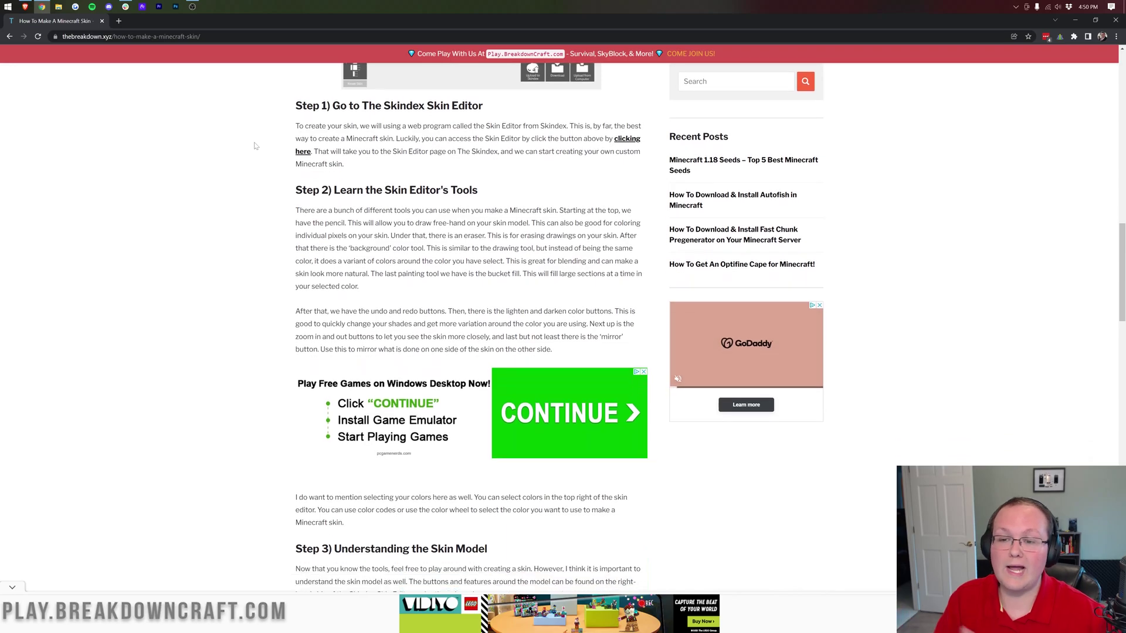
{"action": "scroll", "coordinate": [254, 152], "scroll_direction": "up", "scroll_amount": 9}
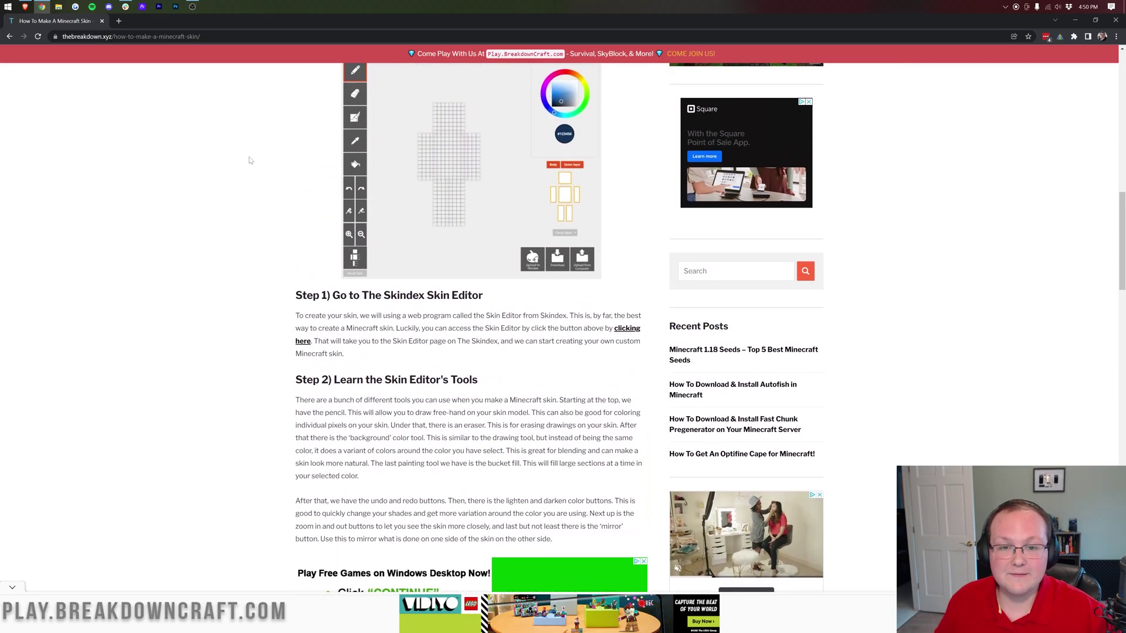
{"action": "scroll", "coordinate": [249, 160], "scroll_direction": "up", "scroll_amount": 2}
{"action": "scroll", "coordinate": [250, 159], "scroll_direction": "down", "scroll_amount": 7}
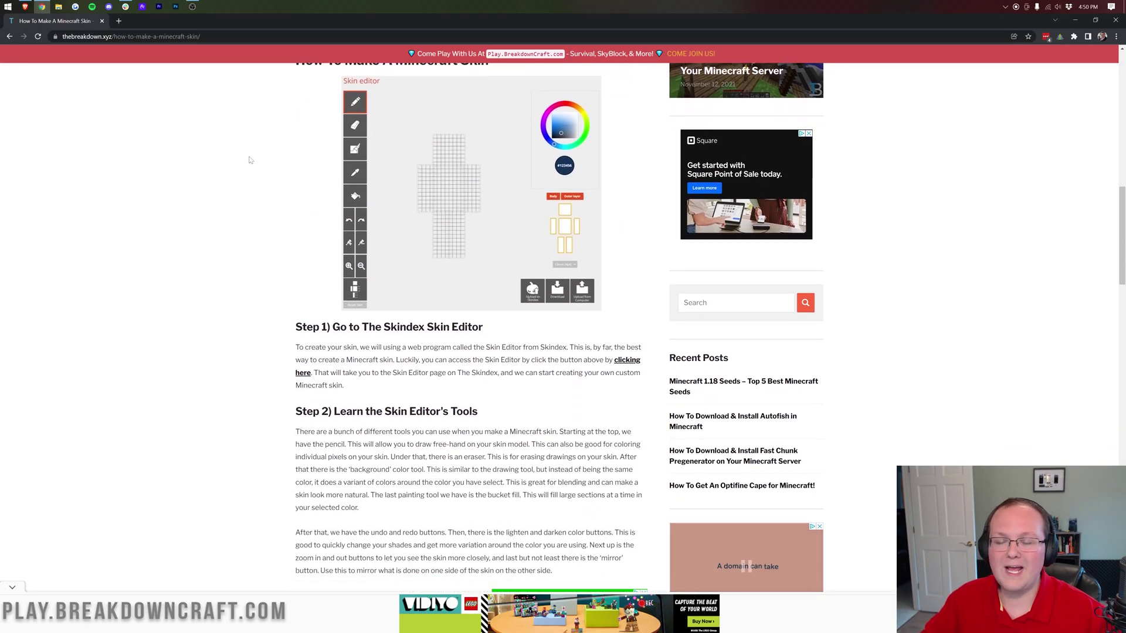
{"action": "scroll", "coordinate": [252, 160], "scroll_direction": "down", "scroll_amount": 2}
{"action": "scroll", "coordinate": [261, 162], "scroll_direction": "up", "scroll_amount": 10}
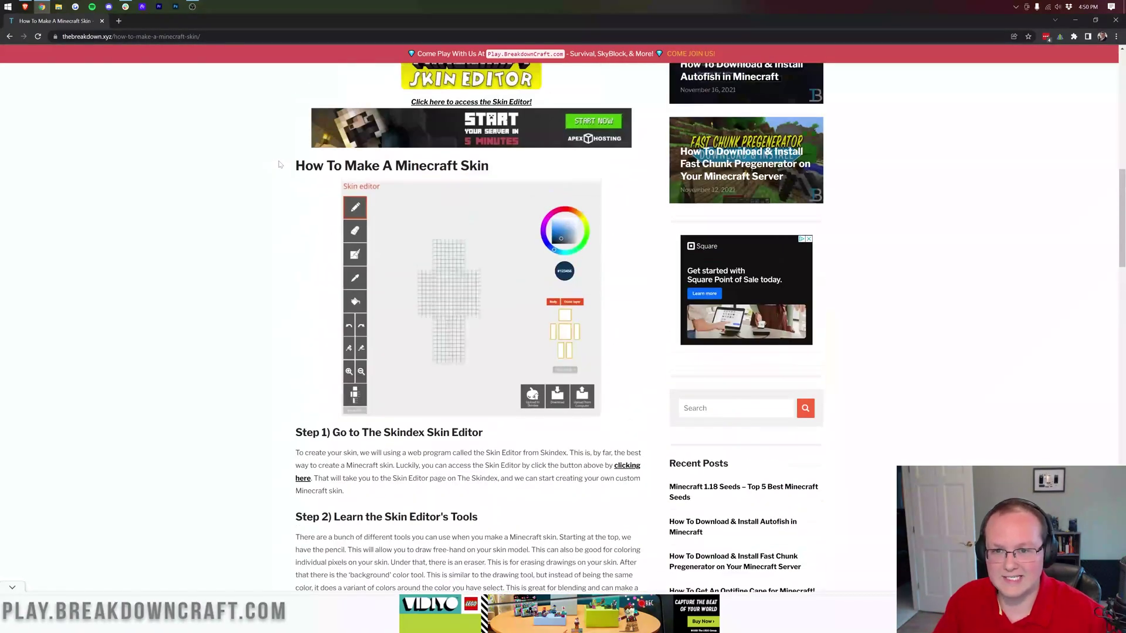
{"action": "scroll", "coordinate": [279, 165], "scroll_direction": "up", "scroll_amount": 6}
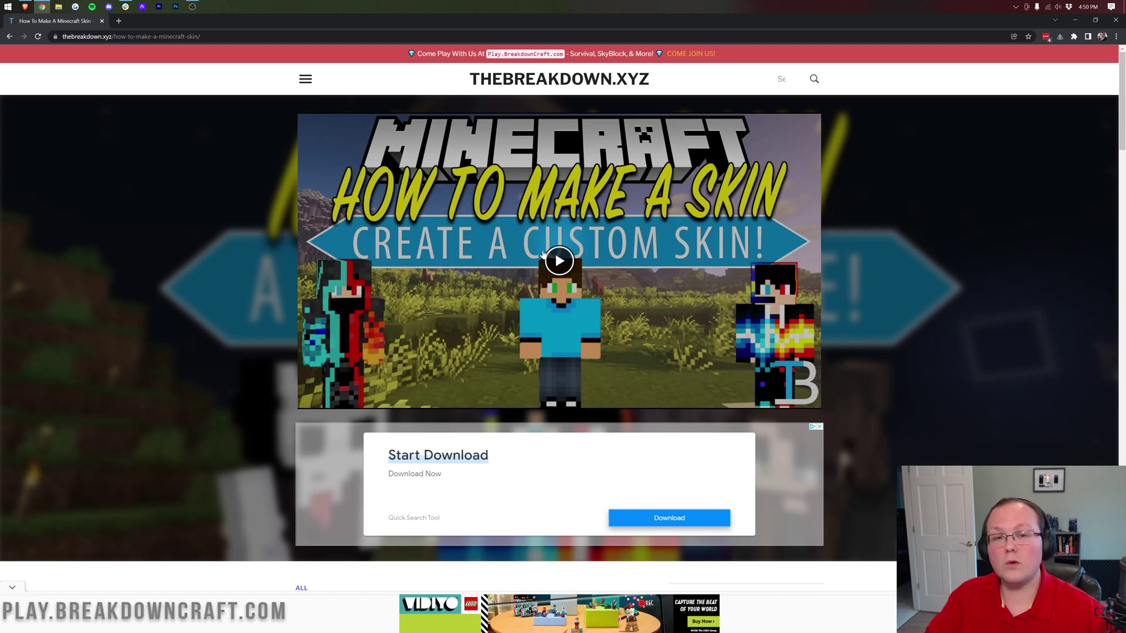
{"action": "scroll", "coordinate": [540, 258], "scroll_direction": "down", "scroll_amount": 7}
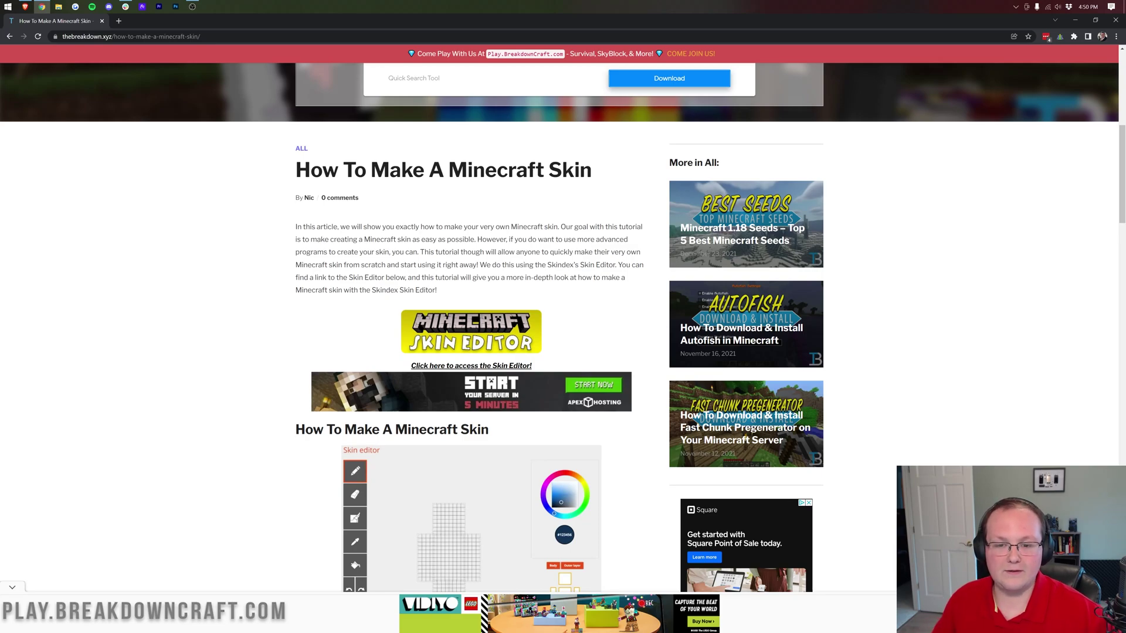
Open the Skindex Skin Editor in a new tab, glance back at the article, then return.
{"action": "left_click", "coordinate": [480, 334]}
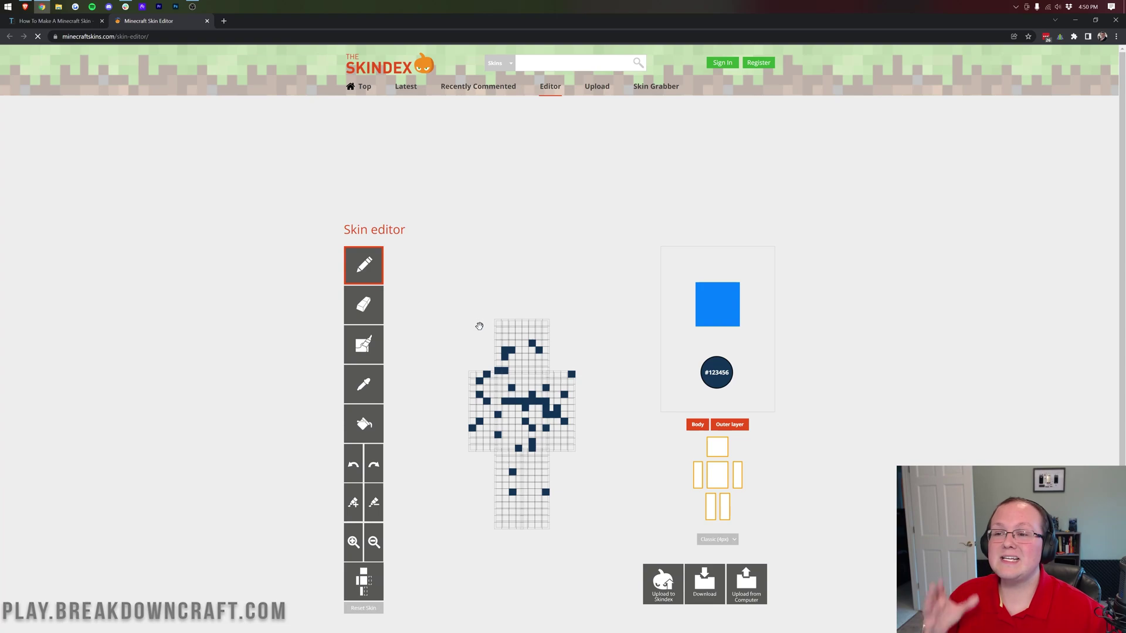
{"action": "scroll", "coordinate": [480, 284], "scroll_direction": "down", "scroll_amount": 2}
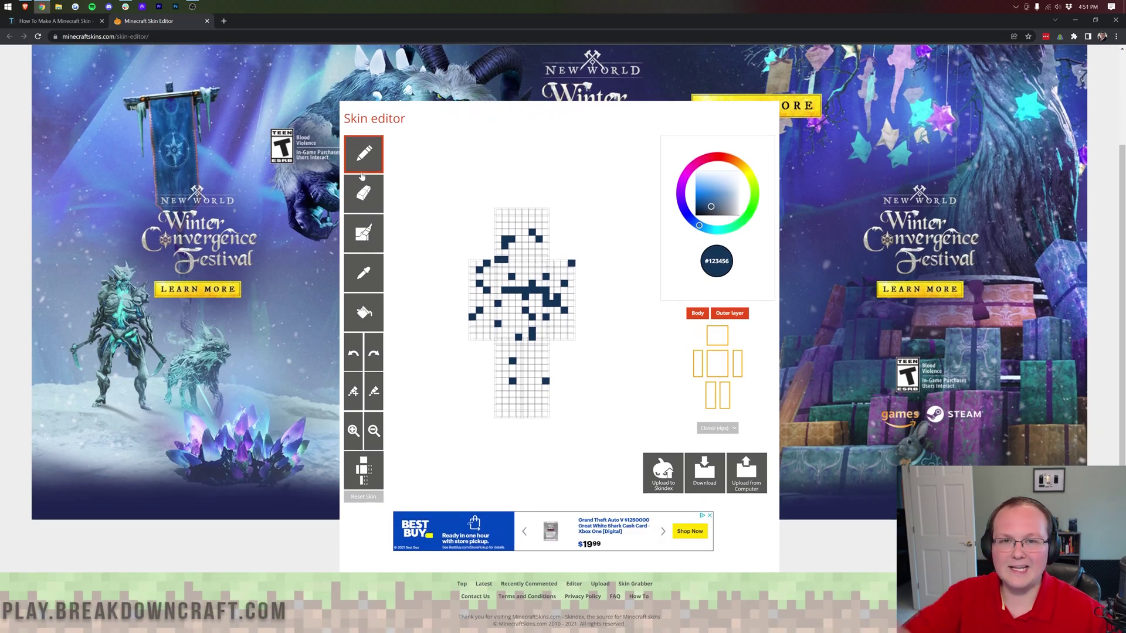
{"action": "left_click", "coordinate": [56, 21]}
{"action": "scroll", "coordinate": [476, 286], "scroll_direction": "down", "scroll_amount": 1}
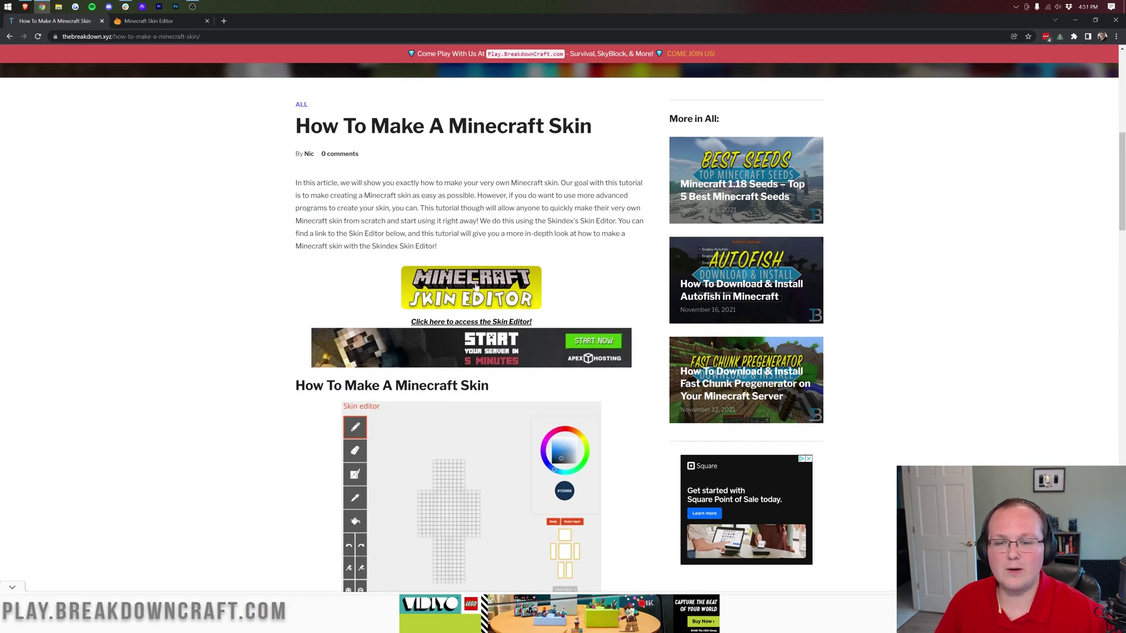
{"action": "left_click", "coordinate": [160, 23]}
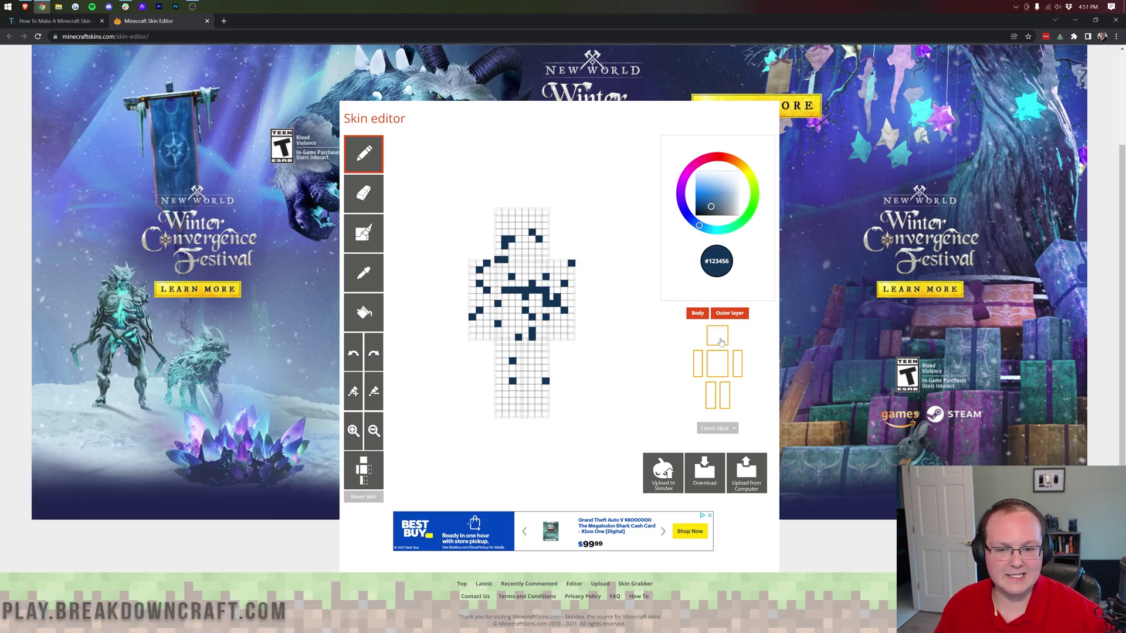
Toggle the left and right arms and the layers, ending on the empty body layer.
{"action": "left_click", "coordinate": [699, 358]}
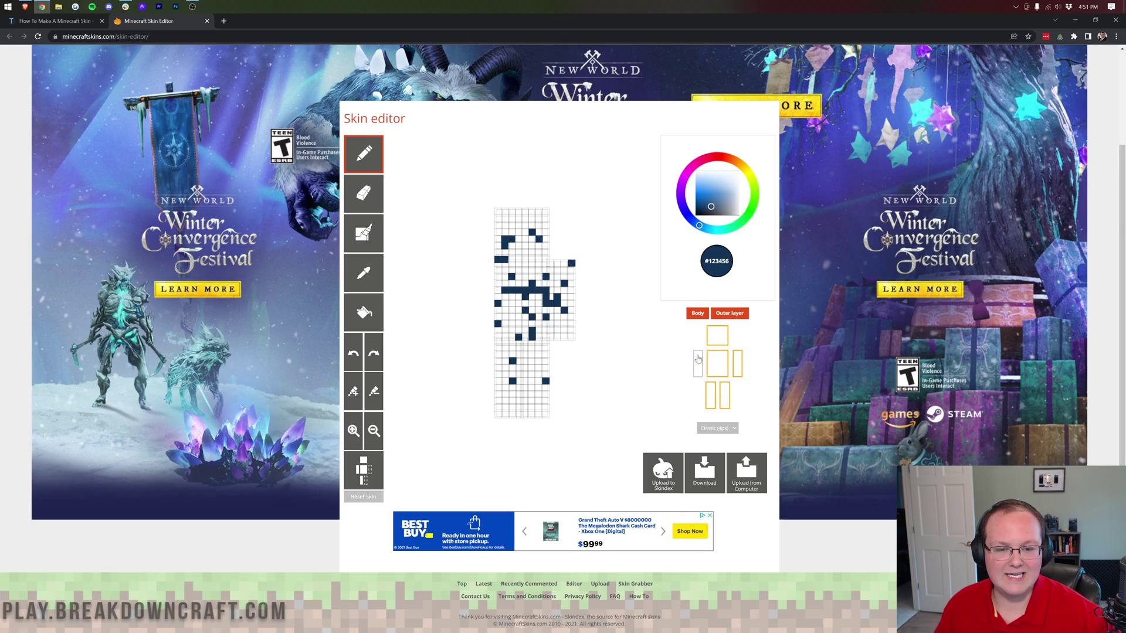
{"action": "left_click", "coordinate": [737, 364]}
{"action": "left_click", "coordinate": [700, 363]}
{"action": "left_click", "coordinate": [736, 363]}
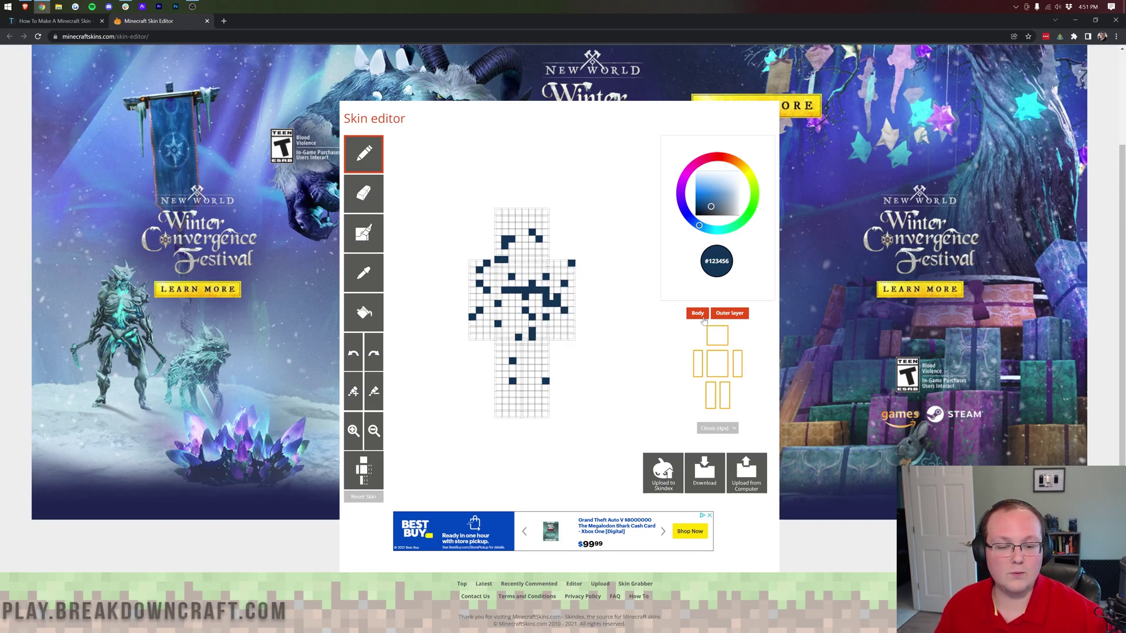
{"action": "left_click", "coordinate": [721, 315]}
{"action": "left_click", "coordinate": [699, 313]}
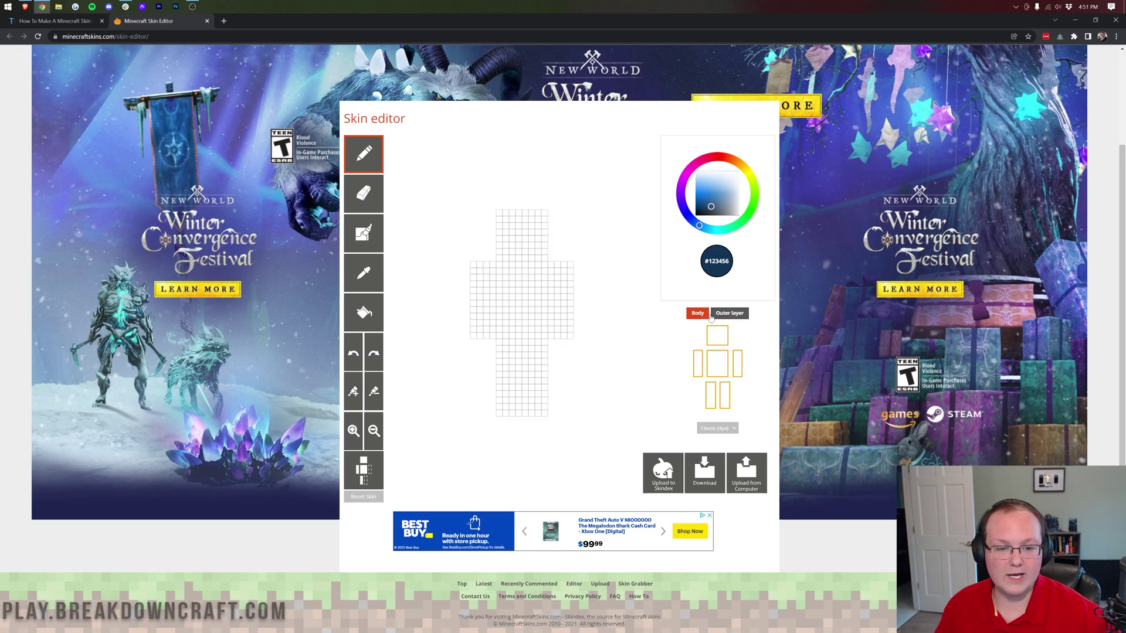
{"action": "left_click", "coordinate": [724, 315]}
{"action": "left_click", "coordinate": [724, 316]}
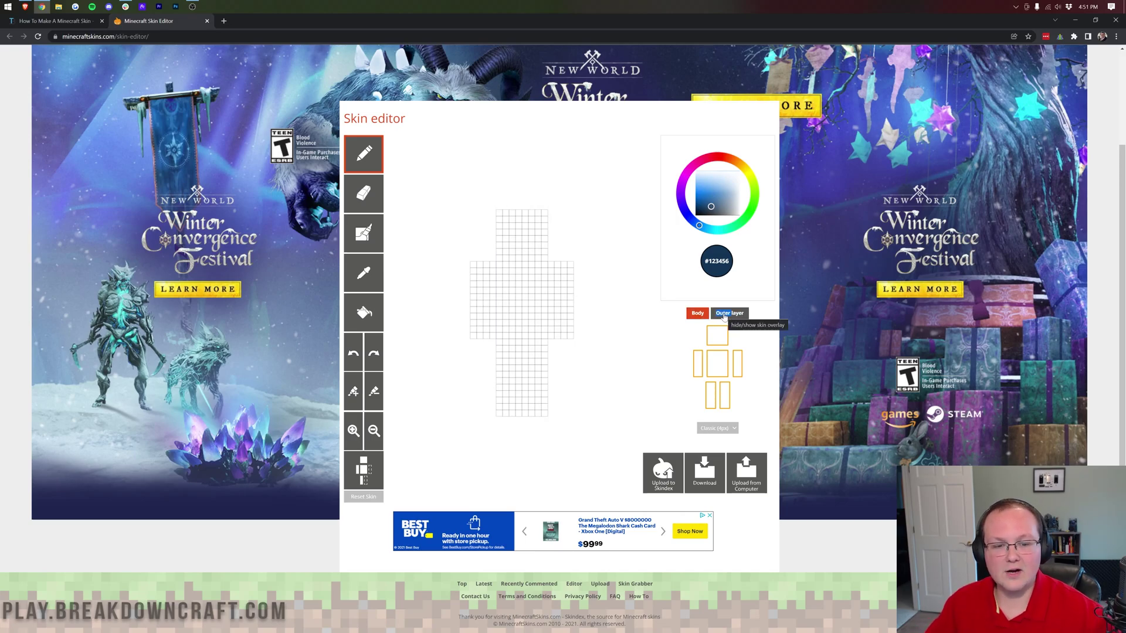
Paint a #123456 navy stroke on the chest, rotate to 3-D and show the outer layer.
{"action": "left_click_drag", "start_coordinate": [525, 322], "coordinate": [554, 315]}
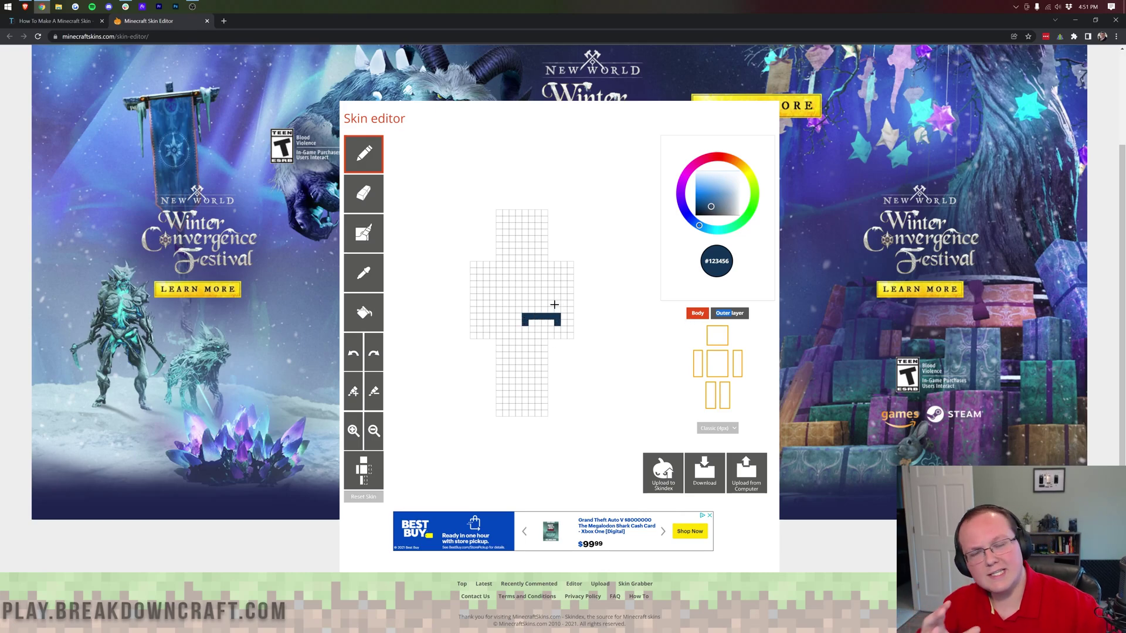
{"action": "mouse_move", "coordinate": [557, 201]}
{"action": "left_mouse_down"}
{"action": "mouse_move", "coordinate": [508, 206]}
{"action": "mouse_move", "coordinate": [445, 173]}
{"action": "mouse_move", "coordinate": [581, 181]}
{"action": "left_mouse_up"}
{"action": "left_click", "coordinate": [727, 316]}
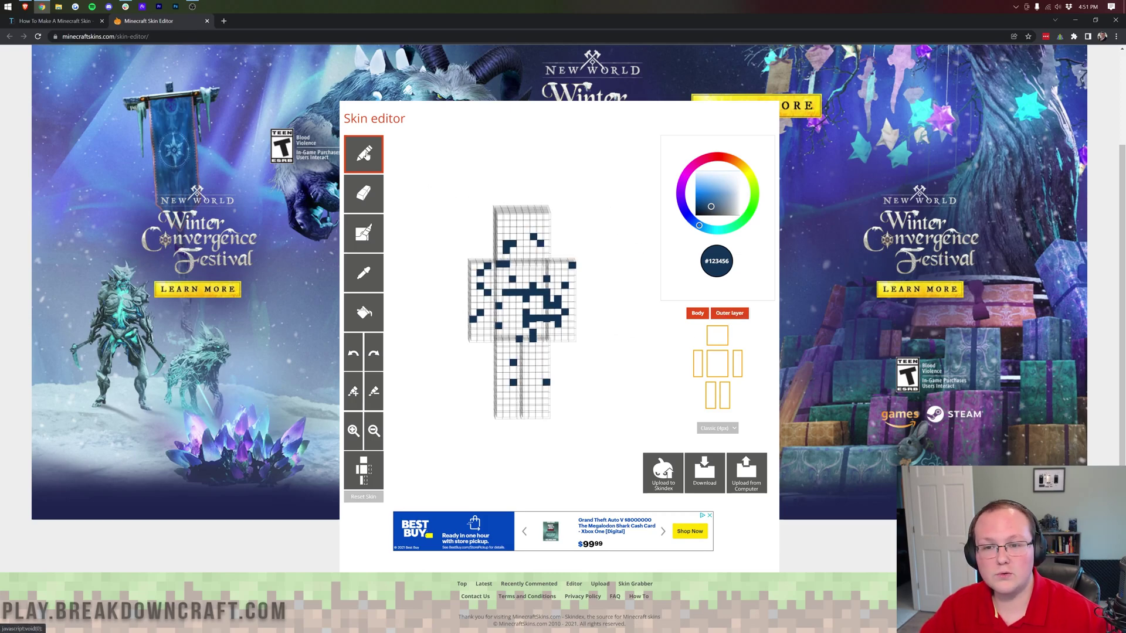
Paint the chest bright blue #0a85ff, erasing stray pixels from the head and chest.
{"action": "mouse_move", "coordinate": [539, 238]}
{"action": "left_mouse_down"}
{"action": "mouse_move", "coordinate": [519, 238]}
{"action": "mouse_move", "coordinate": [519, 222]}
{"action": "mouse_move", "coordinate": [519, 263]}
{"action": "mouse_move", "coordinate": [502, 282]}
{"action": "mouse_move", "coordinate": [540, 276]}
{"action": "mouse_move", "coordinate": [535, 296]}
{"action": "mouse_move", "coordinate": [497, 290]}
{"action": "mouse_move", "coordinate": [527, 310]}
{"action": "mouse_move", "coordinate": [532, 329]}
{"action": "mouse_move", "coordinate": [522, 327]}
{"action": "left_mouse_up"}
{"action": "left_click", "coordinate": [697, 190]}
{"action": "left_click", "coordinate": [696, 192]}
{"action": "left_click", "coordinate": [364, 202]}
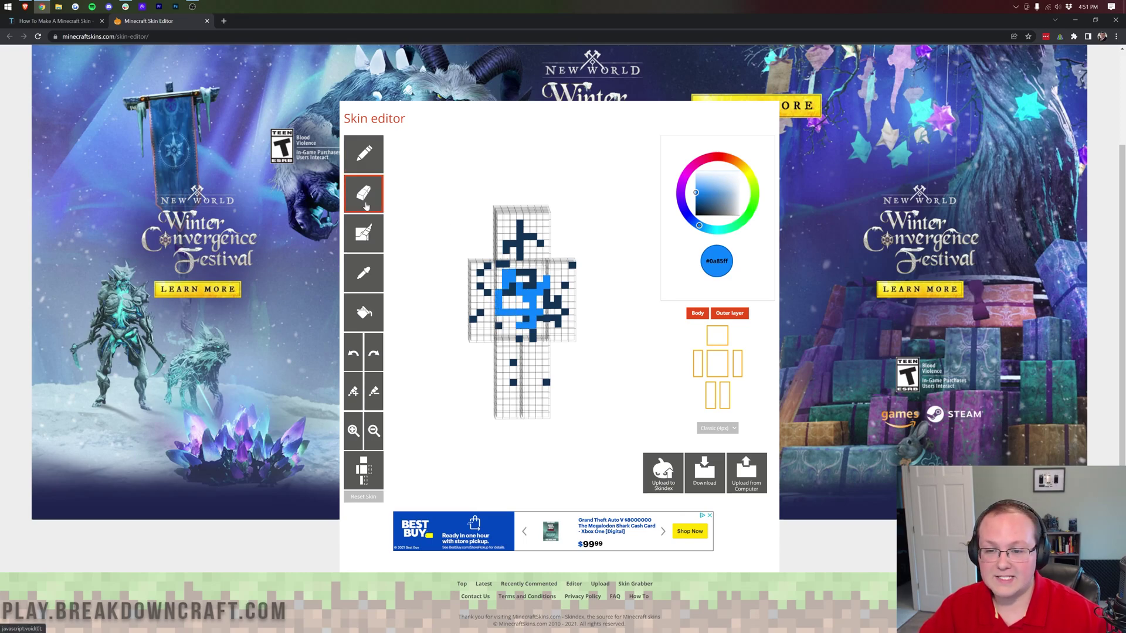
{"action": "mouse_move", "coordinate": [524, 245]}
{"action": "left_mouse_down"}
{"action": "mouse_move", "coordinate": [558, 321]}
{"action": "mouse_move", "coordinate": [499, 286]}
{"action": "mouse_move", "coordinate": [544, 345]}
{"action": "mouse_move", "coordinate": [524, 309]}
{"action": "mouse_move", "coordinate": [530, 287]}
{"action": "mouse_move", "coordinate": [547, 304]}
{"action": "left_mouse_up"}
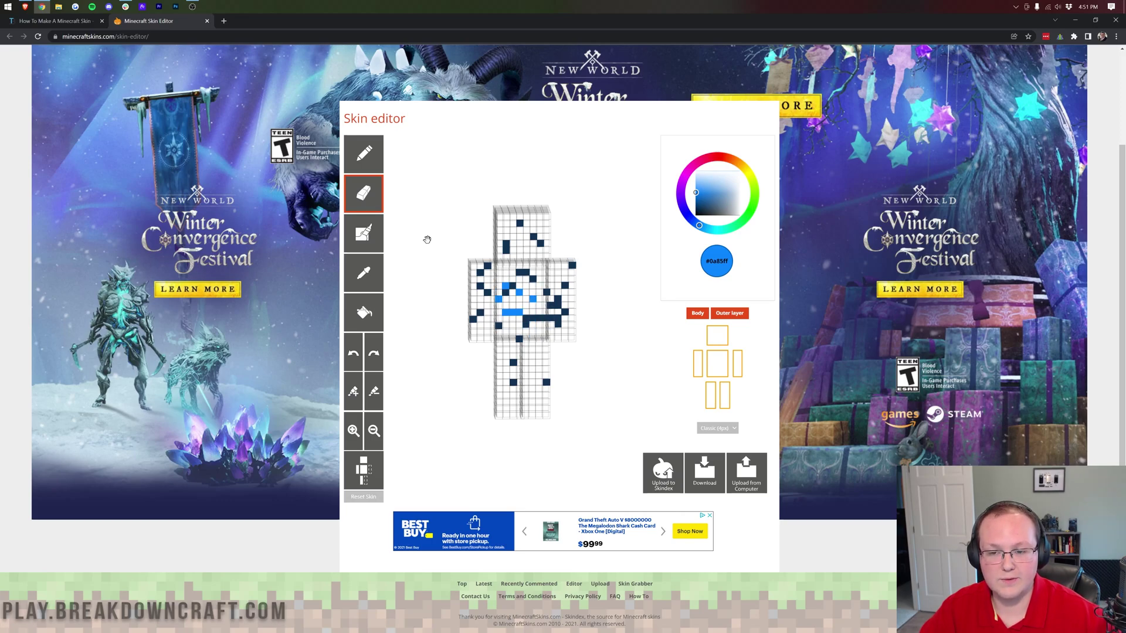
{"action": "left_click", "coordinate": [367, 240]}
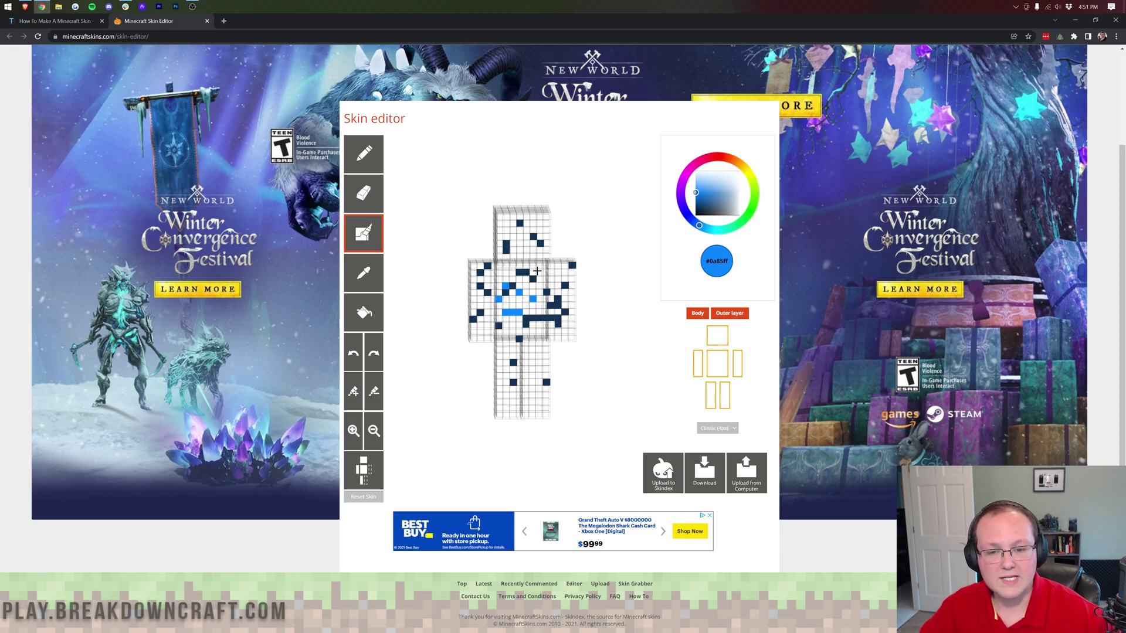
{"action": "mouse_move", "coordinate": [537, 271]}
{"action": "left_mouse_down"}
{"action": "mouse_move", "coordinate": [502, 271]}
{"action": "mouse_move", "coordinate": [497, 288]}
{"action": "mouse_move", "coordinate": [498, 318]}
{"action": "mouse_move", "coordinate": [531, 330]}
{"action": "mouse_move", "coordinate": [533, 288]}
{"action": "mouse_move", "coordinate": [530, 303]}
{"action": "mouse_move", "coordinate": [502, 277]}
{"action": "mouse_move", "coordinate": [536, 323]}
{"action": "mouse_move", "coordinate": [522, 330]}
{"action": "mouse_move", "coordinate": [518, 317]}
{"action": "mouse_move", "coordinate": [510, 328]}
{"action": "mouse_move", "coordinate": [543, 329]}
{"action": "mouse_move", "coordinate": [542, 380]}
{"action": "mouse_move", "coordinate": [531, 328]}
{"action": "mouse_move", "coordinate": [544, 375]}
{"action": "mouse_move", "coordinate": [529, 347]}
{"action": "left_mouse_up"}
Hide the body layer, sample the navy colour from the skin, and shade the left arm.
{"action": "left_click", "coordinate": [710, 319]}
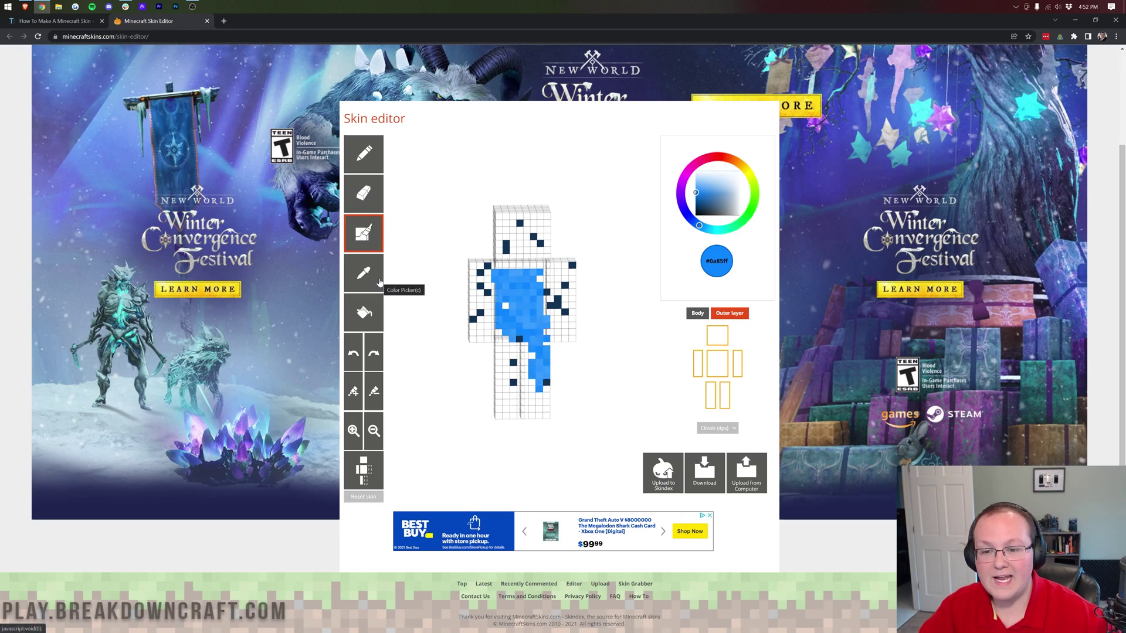
{"action": "left_click", "coordinate": [372, 281]}
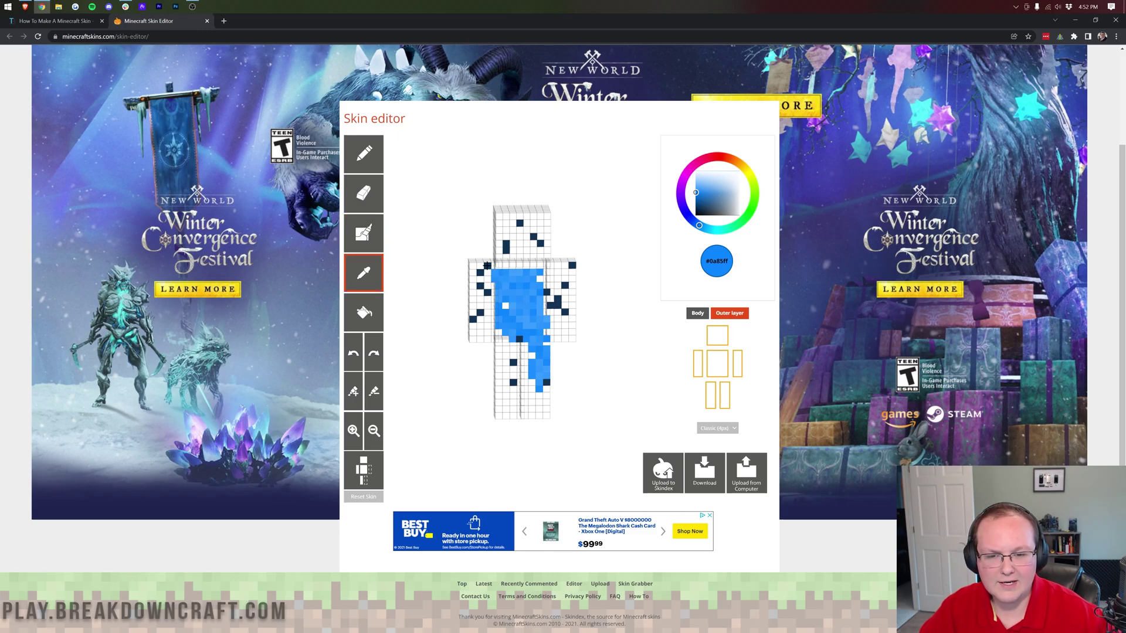
{"action": "left_click", "coordinate": [486, 266]}
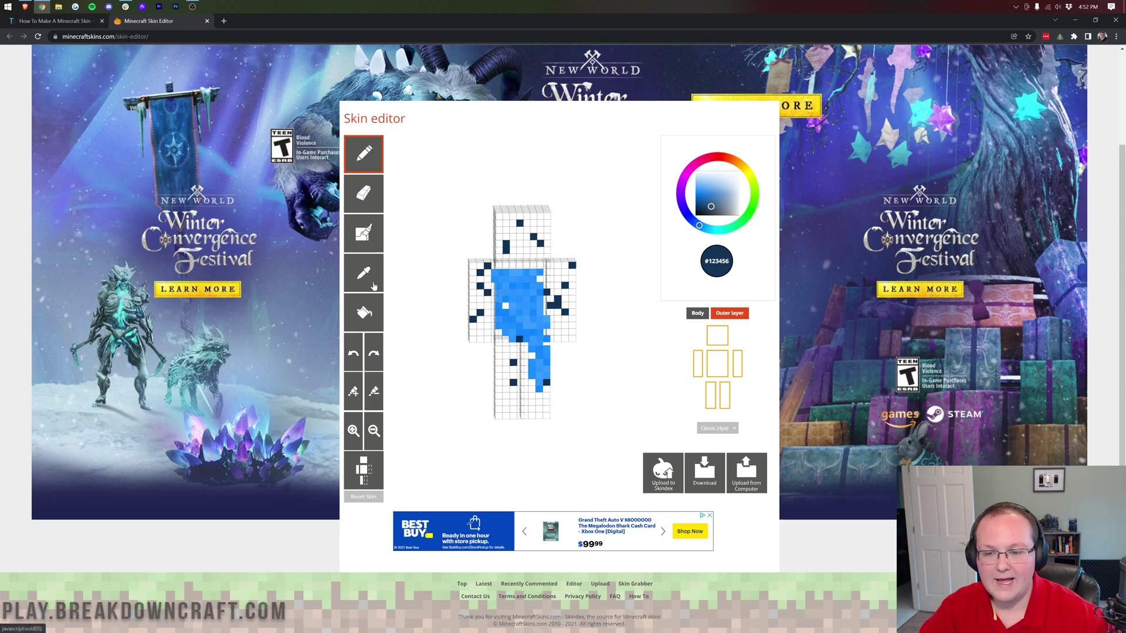
{"action": "left_click", "coordinate": [368, 242]}
{"action": "mouse_move", "coordinate": [472, 268]}
{"action": "left_mouse_down"}
{"action": "mouse_move", "coordinate": [471, 301]}
{"action": "mouse_move", "coordinate": [492, 272]}
{"action": "mouse_move", "coordinate": [484, 297]}
{"action": "left_mouse_up"}
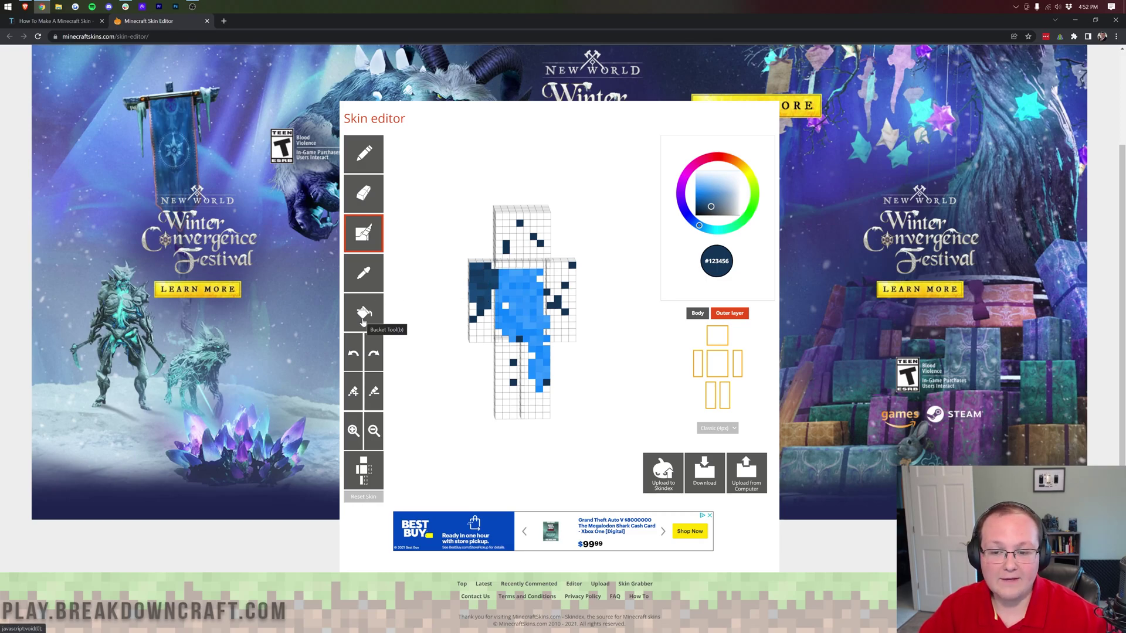
Bucket-fill both legs with dark navy, then brush mottled navy shading over them.
{"action": "left_click", "coordinate": [363, 316]}
{"action": "left_click", "coordinate": [505, 354]}
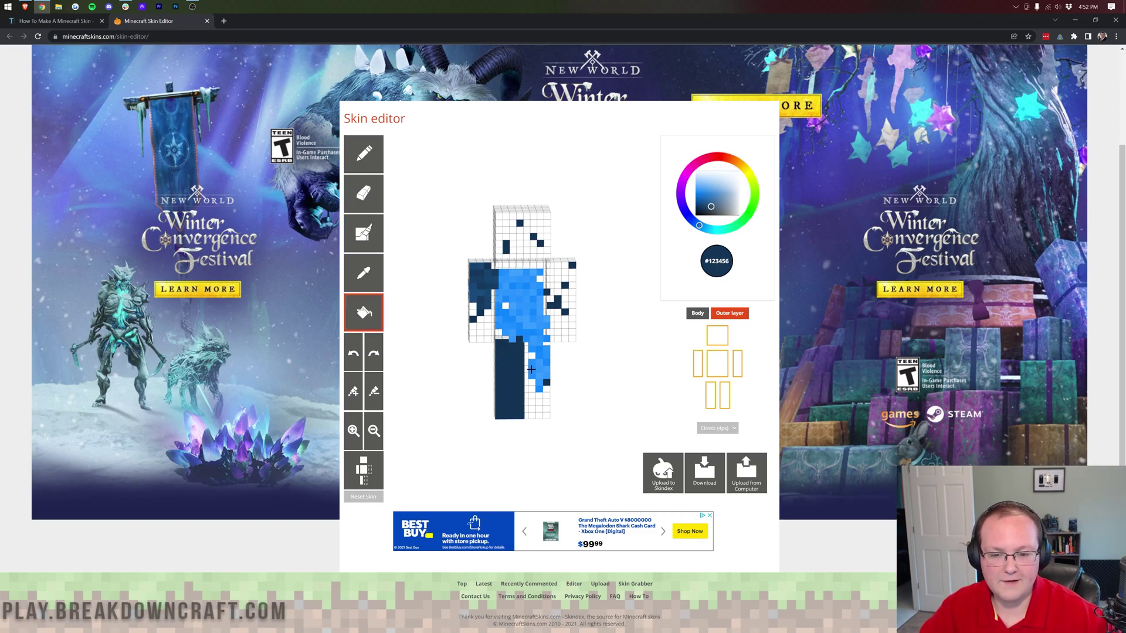
{"action": "left_click", "coordinate": [531, 368]}
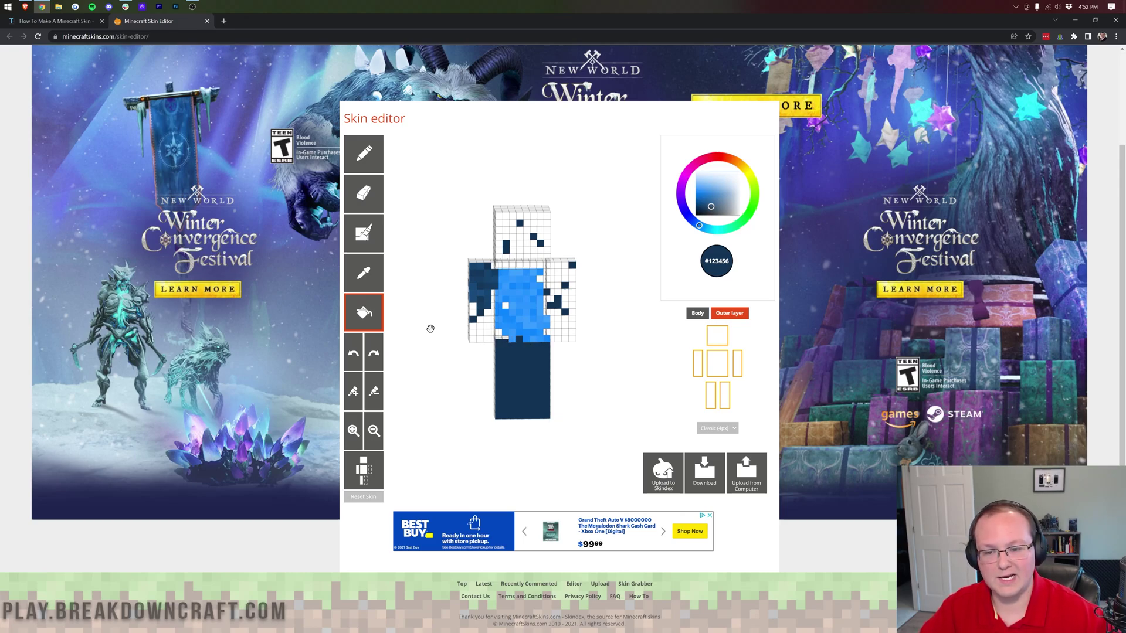
{"action": "left_click", "coordinate": [363, 198]}
{"action": "left_click", "coordinate": [366, 166]}
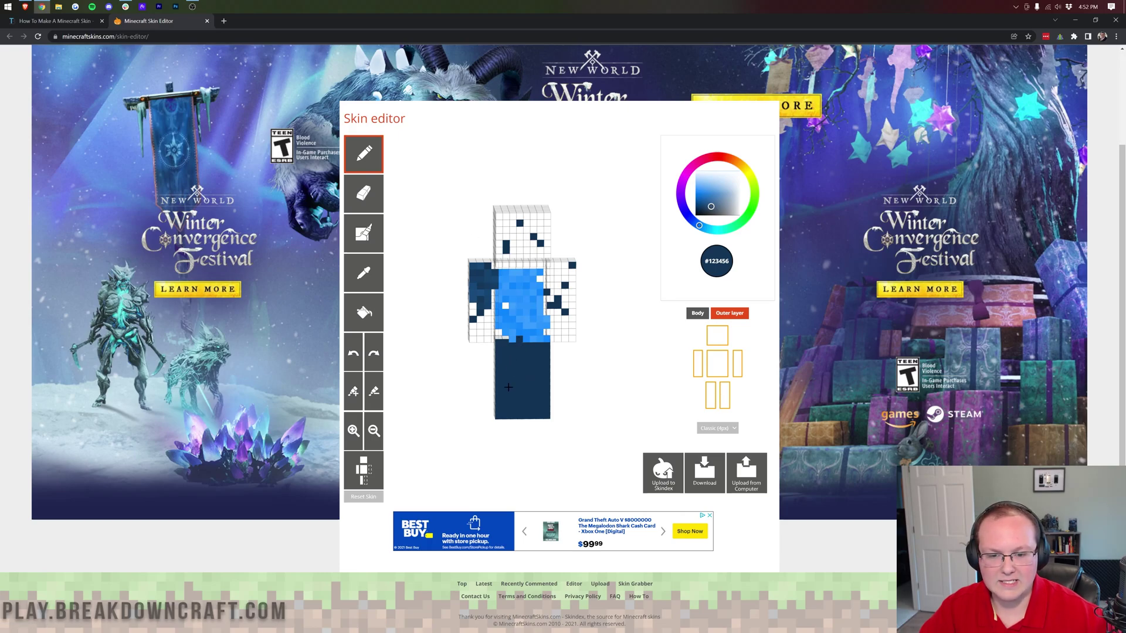
{"action": "left_click", "coordinate": [361, 238]}
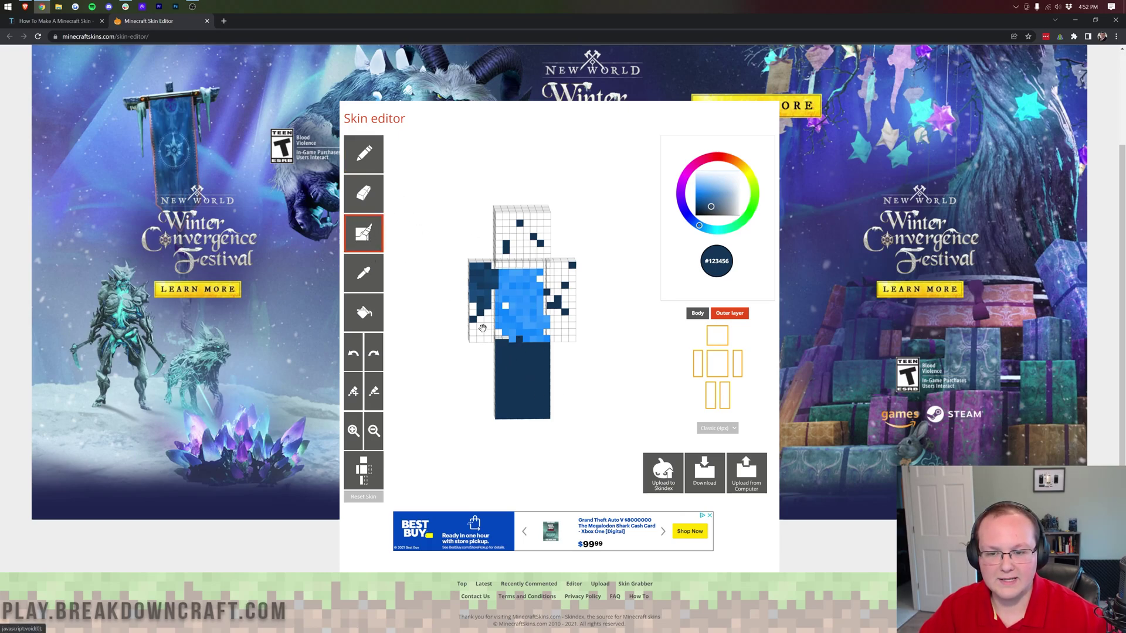
{"action": "mouse_move", "coordinate": [516, 353]}
{"action": "left_mouse_down"}
{"action": "mouse_move", "coordinate": [531, 376]}
{"action": "mouse_move", "coordinate": [517, 416]}
{"action": "mouse_move", "coordinate": [544, 385]}
{"action": "left_mouse_up"}
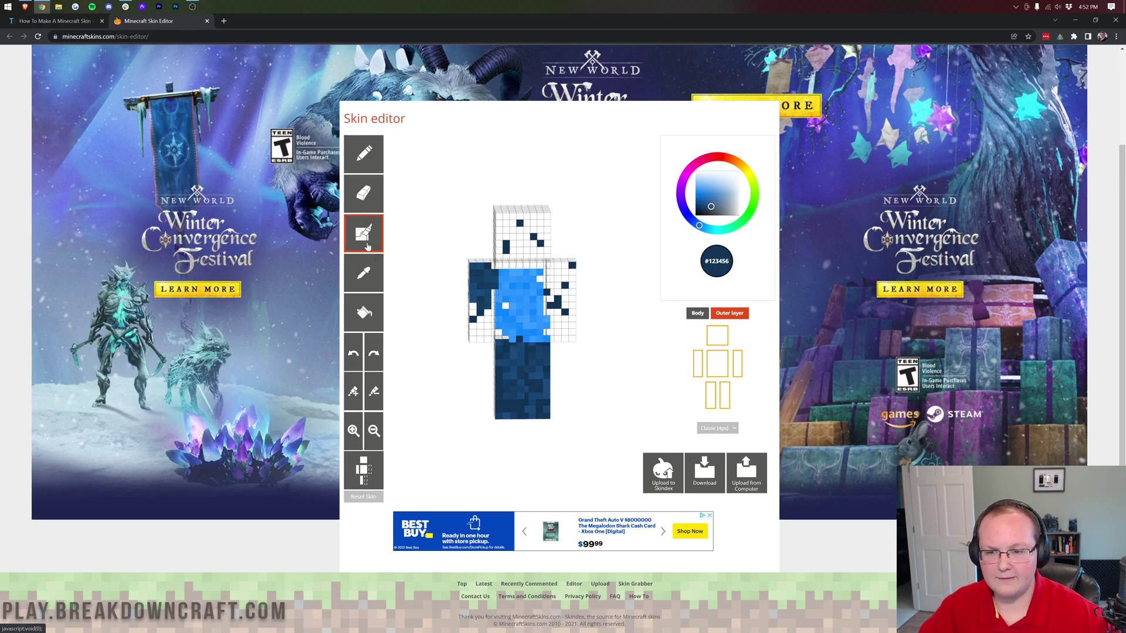
{"action": "left_click", "coordinate": [363, 154]}
Draw a white stripe down the torso and legs, then undo it.
{"action": "left_click", "coordinate": [701, 171]}
{"action": "left_click_drag", "start_coordinate": [527, 271], "coordinate": [522, 418]}
{"action": "left_click", "coordinate": [353, 360]}
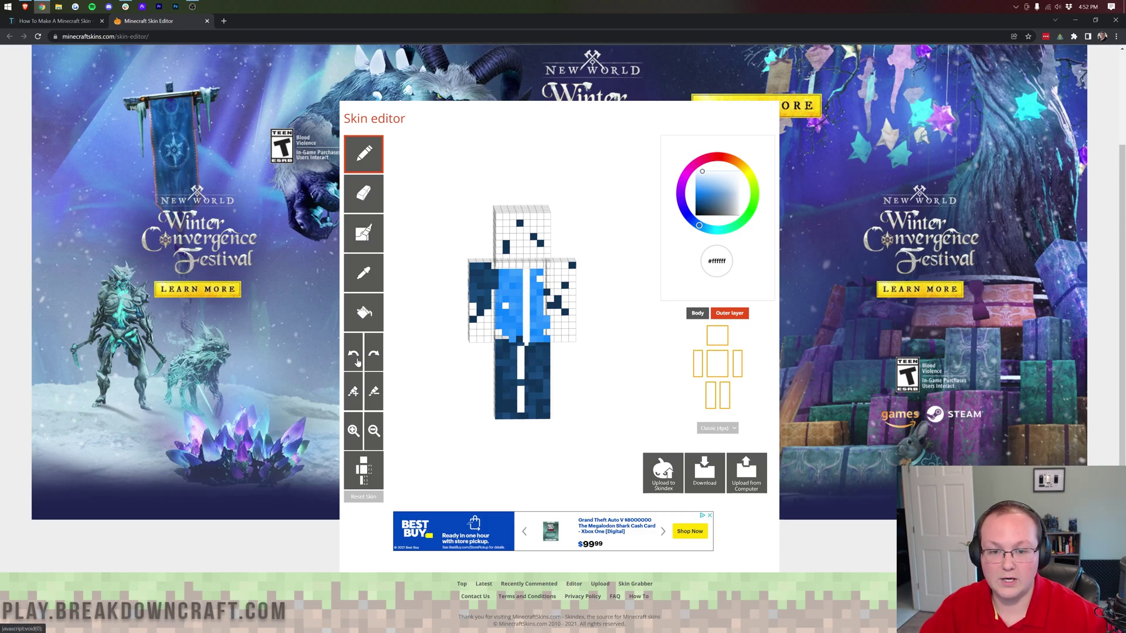
{"action": "left_click", "coordinate": [354, 358]}
{"action": "left_click", "coordinate": [354, 358]}
{"action": "left_click", "coordinate": [354, 358]}
{"action": "left_click", "coordinate": [354, 358]}
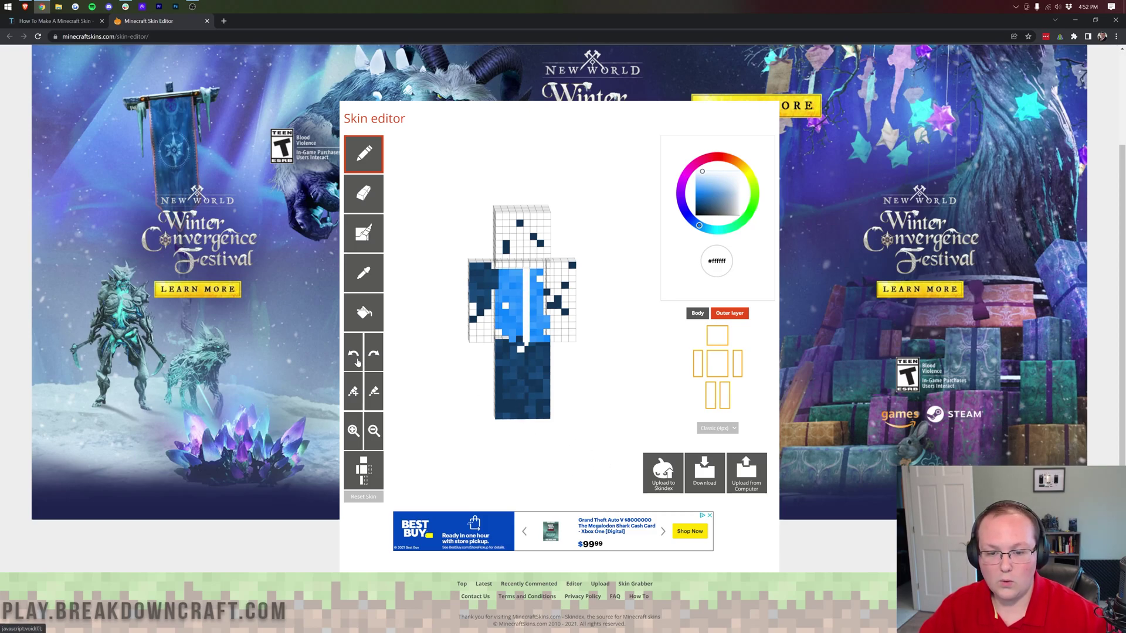
{"action": "left_click", "coordinate": [354, 358]}
{"action": "left_click", "coordinate": [372, 358]}
{"action": "left_click", "coordinate": [373, 358]}
{"action": "left_click", "coordinate": [373, 359]}
{"action": "left_click", "coordinate": [373, 358]}
{"action": "left_click", "coordinate": [355, 358]}
{"action": "left_click", "coordinate": [356, 358]}
{"action": "left_click", "coordinate": [355, 358]}
{"action": "left_click", "coordinate": [355, 359]}
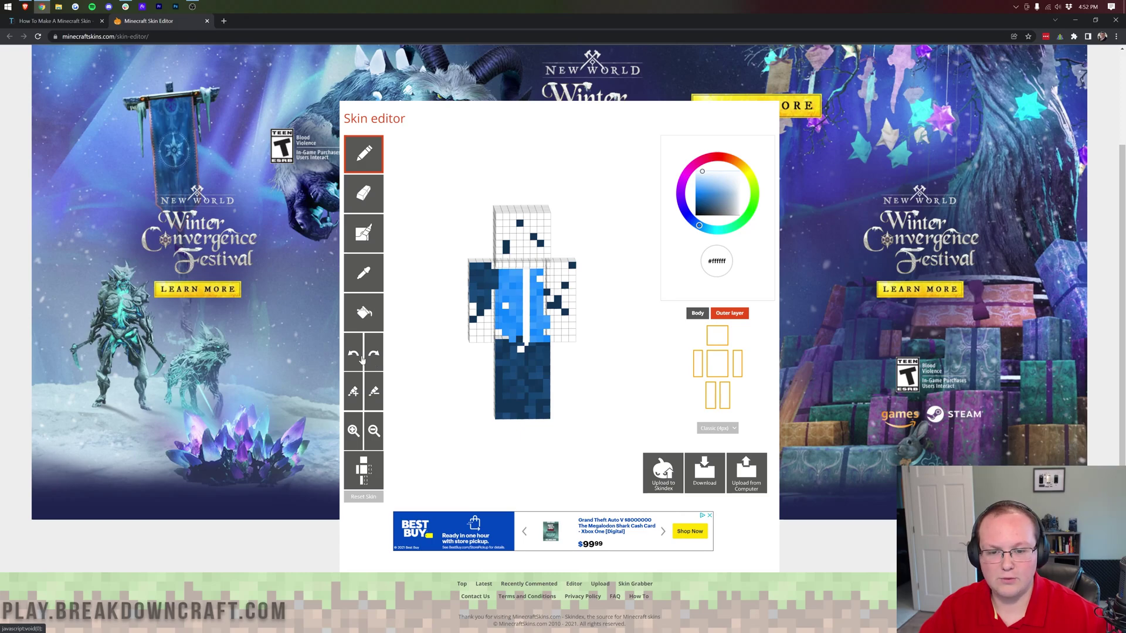
{"action": "left_click", "coordinate": [361, 358]}
{"action": "left_click", "coordinate": [361, 358]}
{"action": "left_click", "coordinate": [361, 357]}
{"action": "left_click", "coordinate": [362, 358]}
{"action": "left_click", "coordinate": [361, 358]}
{"action": "left_click", "coordinate": [361, 357]}
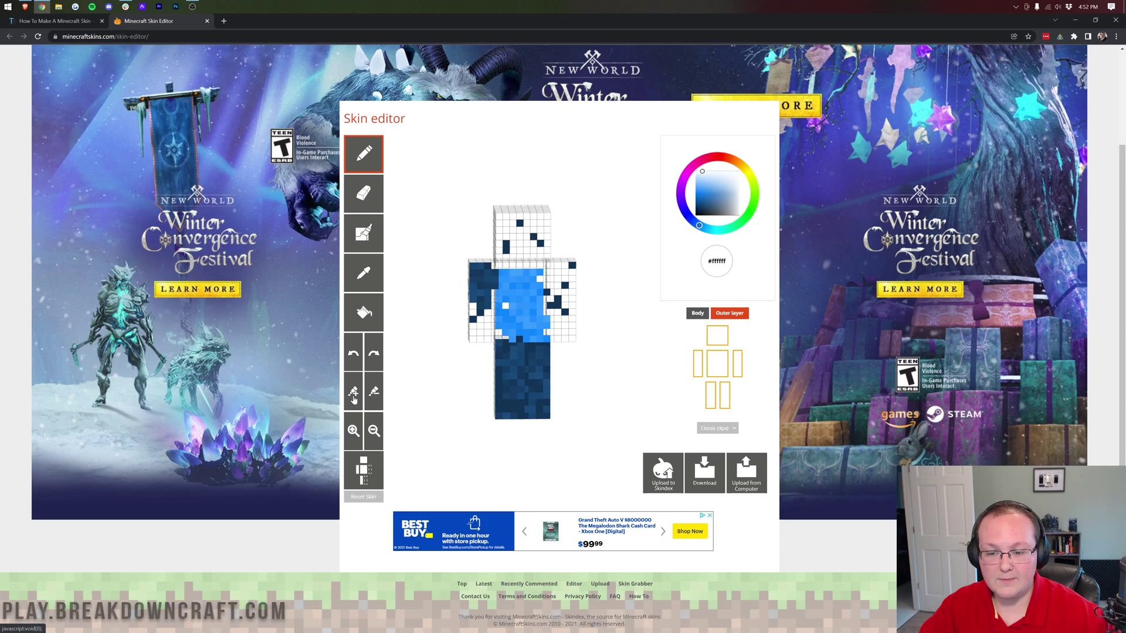
Shade the colour to #d8d8d8, paint grey leg highlights, then pick muted brown #977878.
{"action": "left_click", "coordinate": [353, 394]}
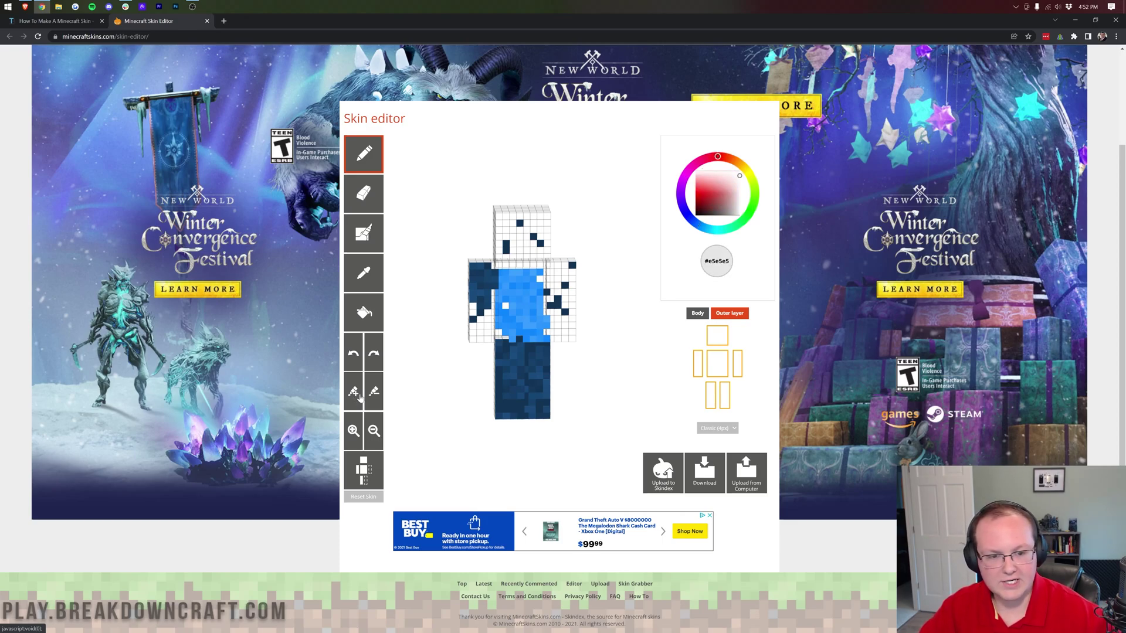
{"action": "left_click", "coordinate": [374, 396]}
{"action": "left_click", "coordinate": [375, 397]}
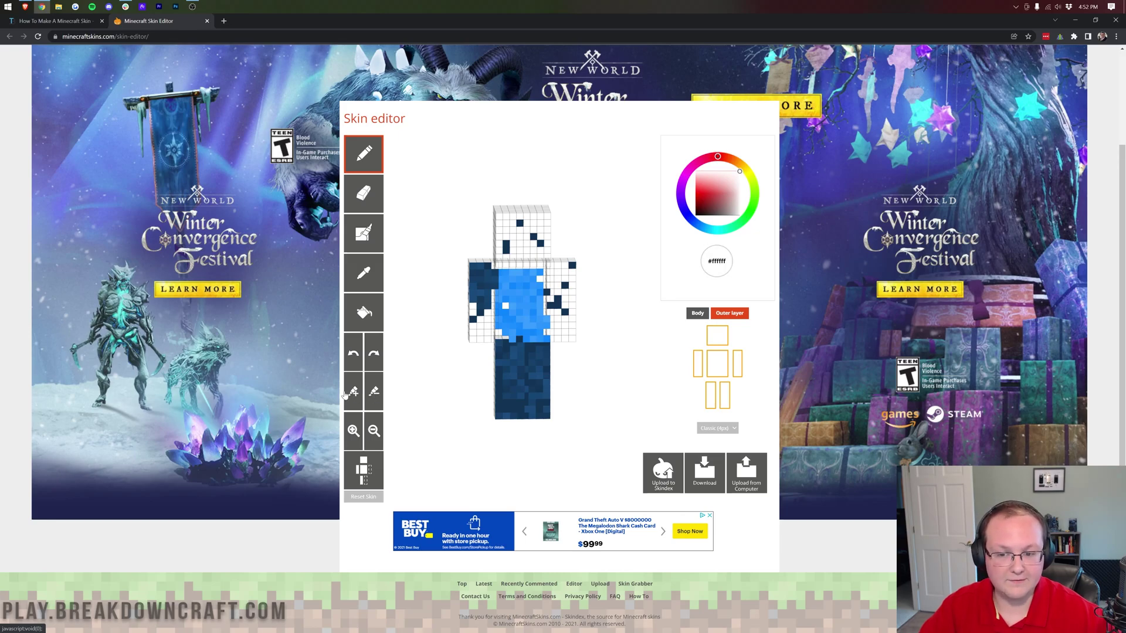
{"action": "left_click", "coordinate": [354, 396]}
{"action": "left_click", "coordinate": [354, 396]}
{"action": "left_click", "coordinate": [373, 398]}
{"action": "left_click", "coordinate": [373, 398]}
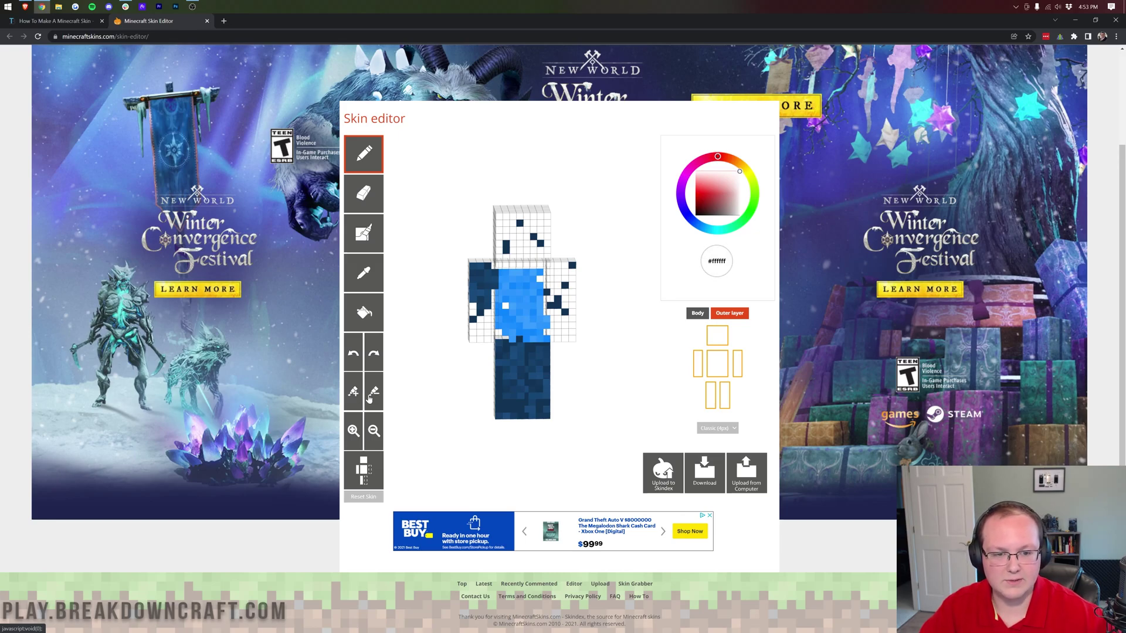
{"action": "left_click", "coordinate": [354, 396]}
{"action": "left_click", "coordinate": [354, 396]}
{"action": "left_click", "coordinate": [354, 396]}
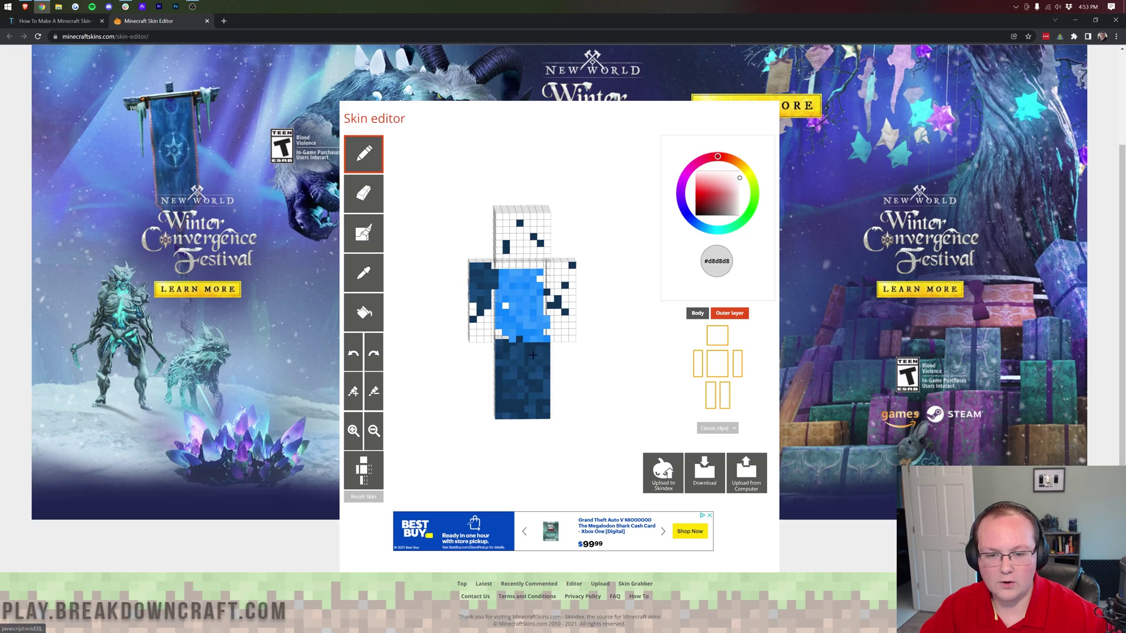
{"action": "mouse_move", "coordinate": [532, 355]}
{"action": "left_mouse_down"}
{"action": "mouse_move", "coordinate": [524, 379]}
{"action": "mouse_move", "coordinate": [534, 386]}
{"action": "left_mouse_up"}
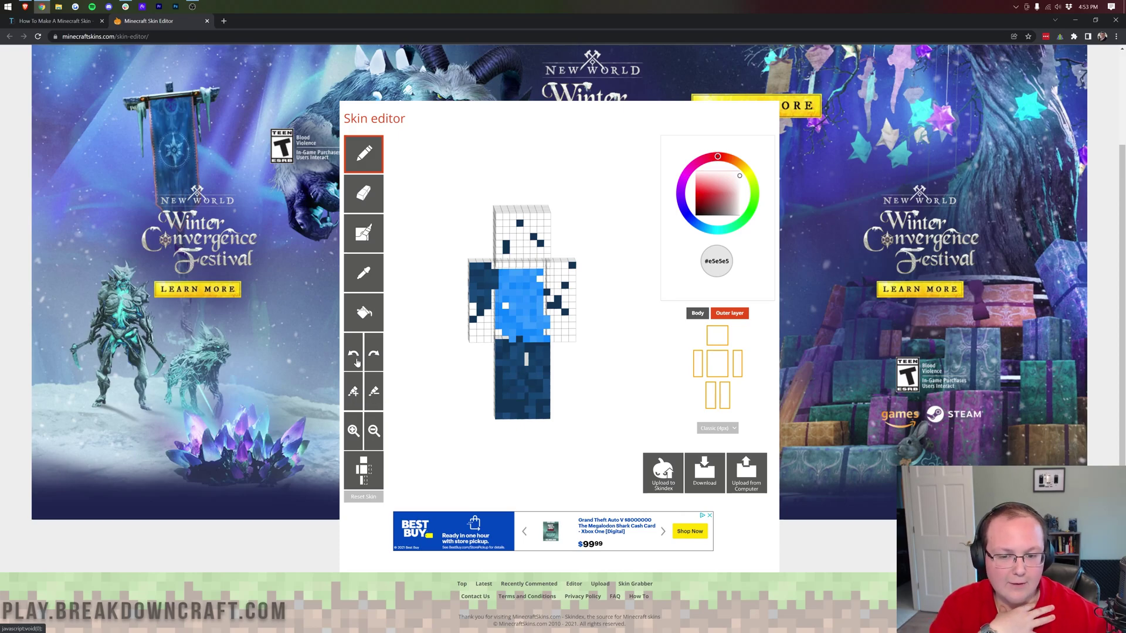
{"action": "left_click_drag", "start_coordinate": [740, 179], "coordinate": [734, 192]}
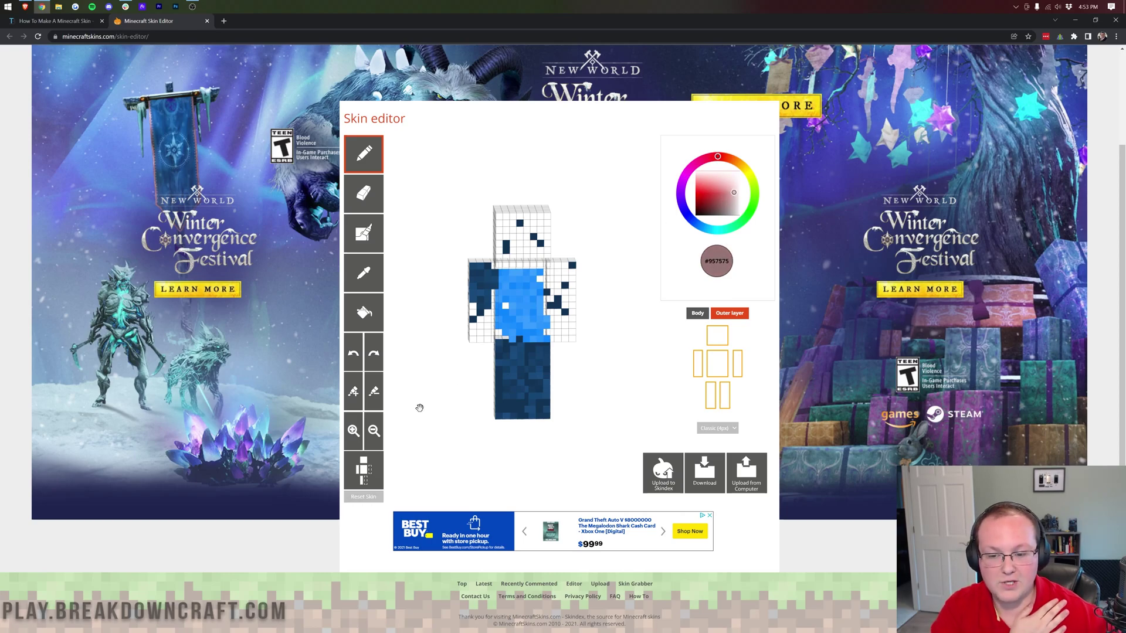
{"action": "left_click", "coordinate": [353, 431]}
Zoom in on the skin model and turn on mirrored painting.
{"action": "left_click", "coordinate": [353, 431]}
{"action": "left_click", "coordinate": [354, 431]}
{"action": "left_click", "coordinate": [374, 431]}
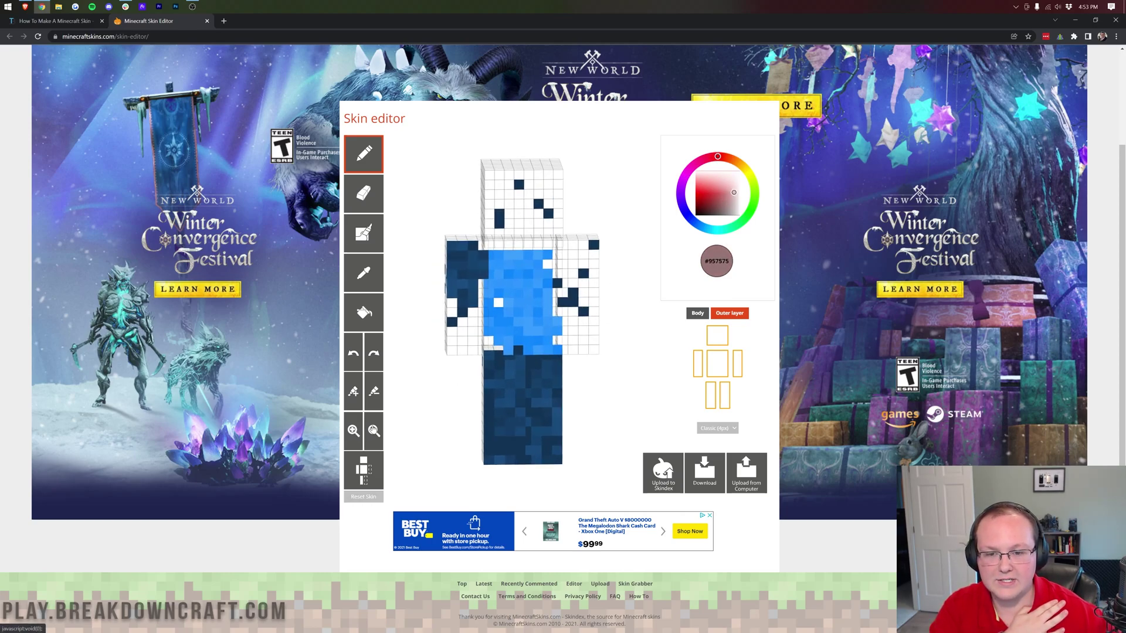
{"action": "left_click", "coordinate": [374, 430]}
{"action": "left_click", "coordinate": [361, 431]}
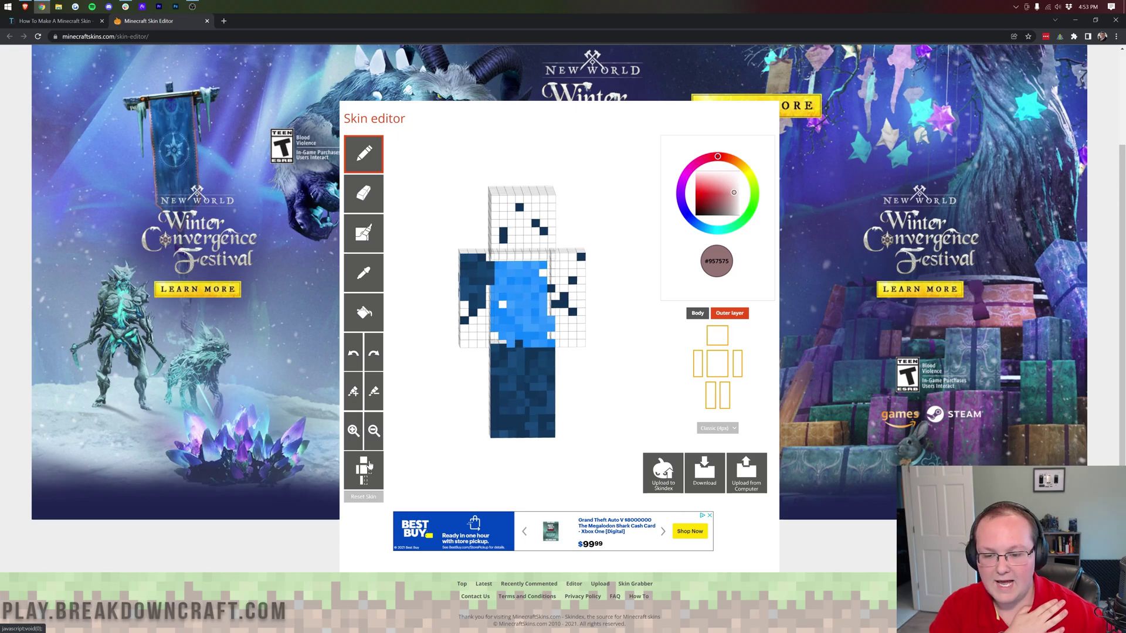
{"action": "left_click", "coordinate": [363, 469]}
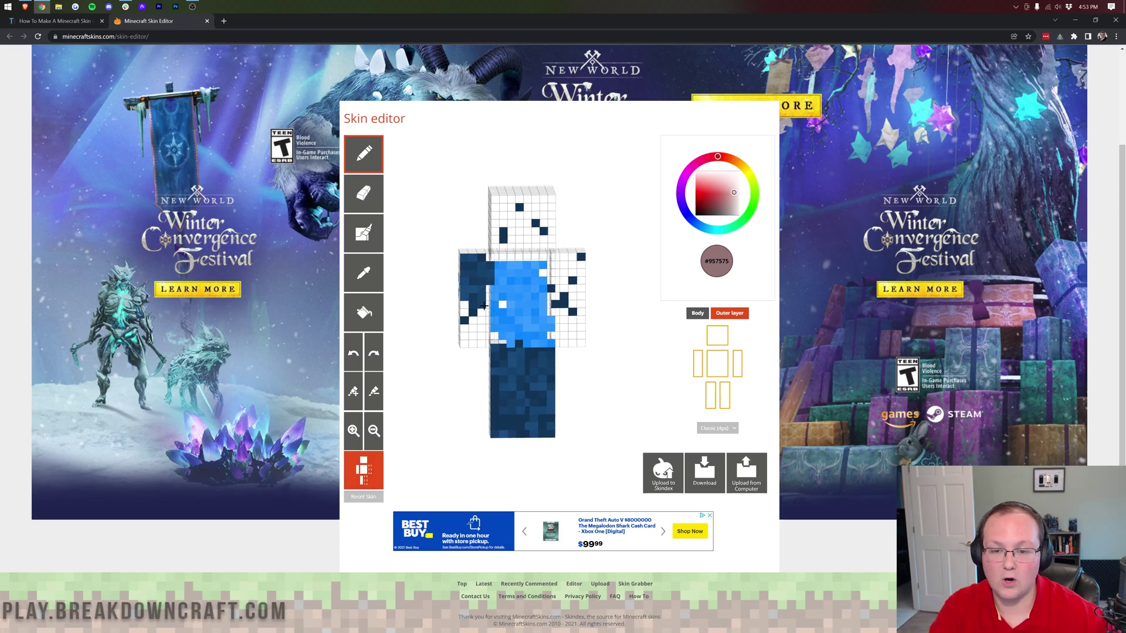
Paint the arms' top, sides and inner faces tan #ece2d0, then download the skin PNG.
{"action": "left_click", "coordinate": [741, 165]}
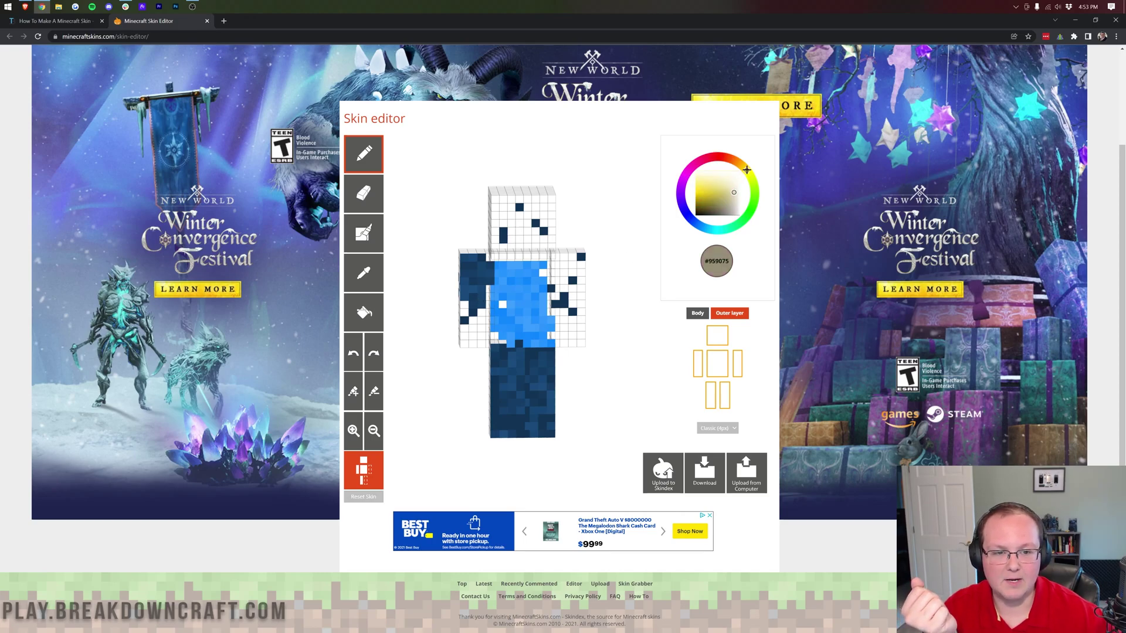
{"action": "left_click", "coordinate": [721, 176]}
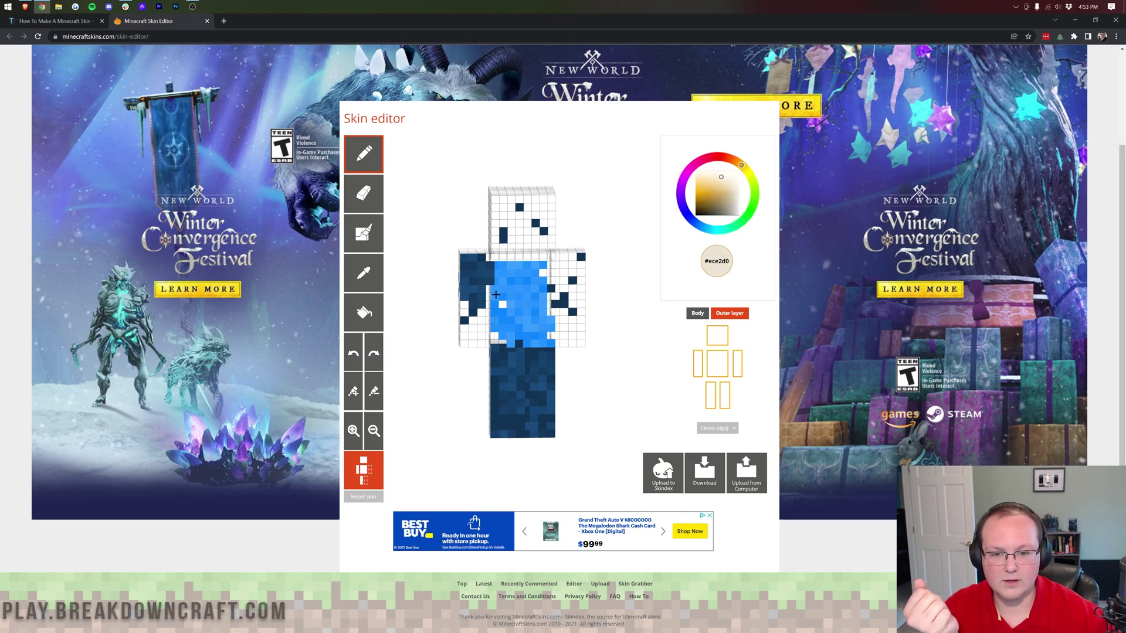
{"action": "mouse_move", "coordinate": [469, 257]}
{"action": "left_mouse_down"}
{"action": "mouse_move", "coordinate": [485, 347]}
{"action": "mouse_move", "coordinate": [486, 328]}
{"action": "mouse_move", "coordinate": [489, 342]}
{"action": "mouse_move", "coordinate": [466, 343]}
{"action": "mouse_move", "coordinate": [476, 320]}
{"action": "mouse_move", "coordinate": [466, 314]}
{"action": "mouse_move", "coordinate": [476, 263]}
{"action": "left_mouse_up"}
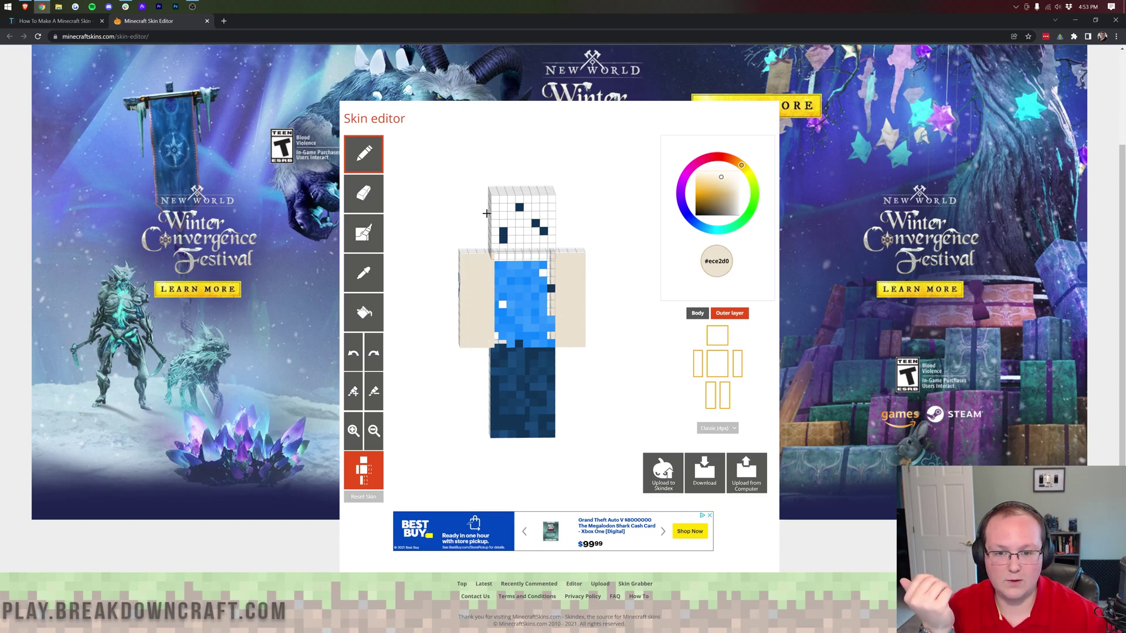
{"action": "right_click_drag", "start_coordinate": [463, 194], "coordinate": [507, 239]}
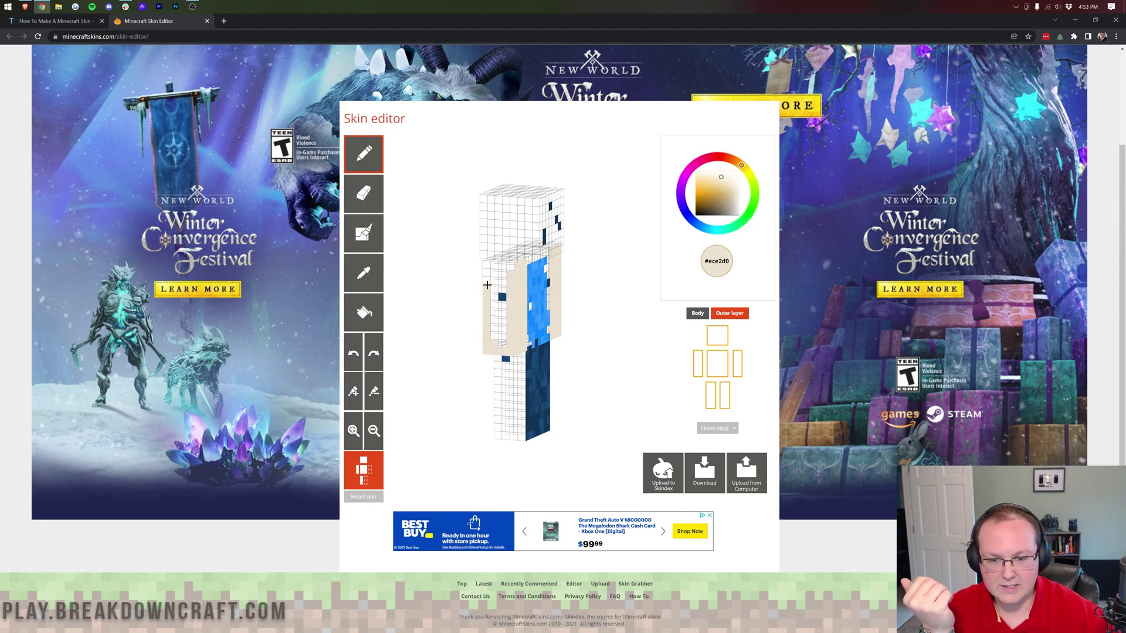
{"action": "left_click_drag", "start_coordinate": [498, 291], "coordinate": [498, 335]}
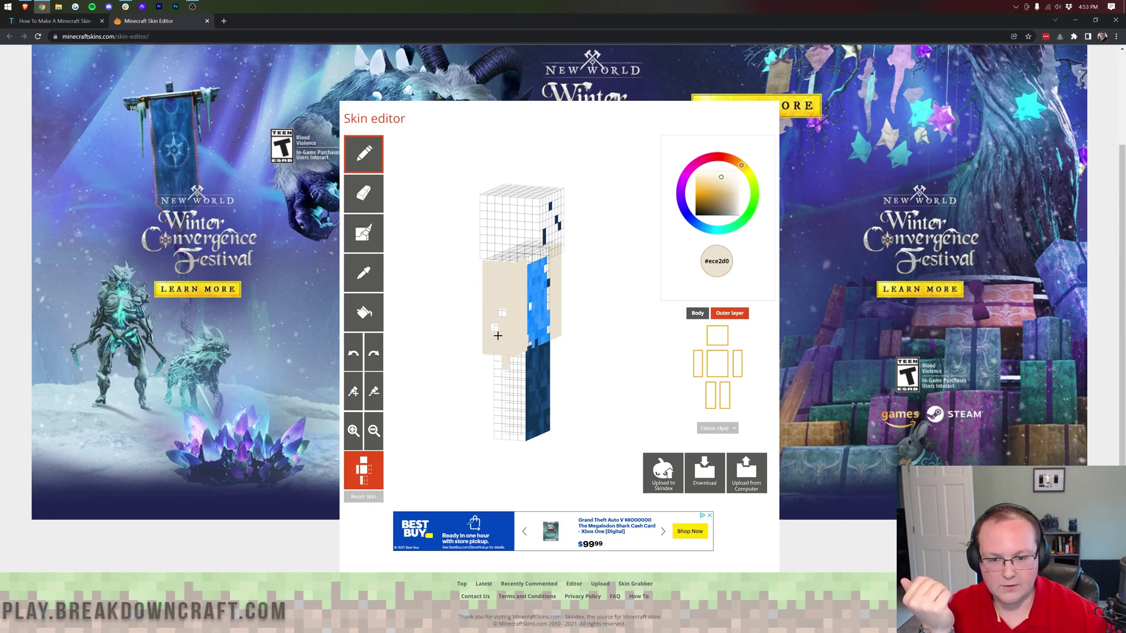
{"action": "right_click_drag", "start_coordinate": [547, 172], "coordinate": [635, 172]}
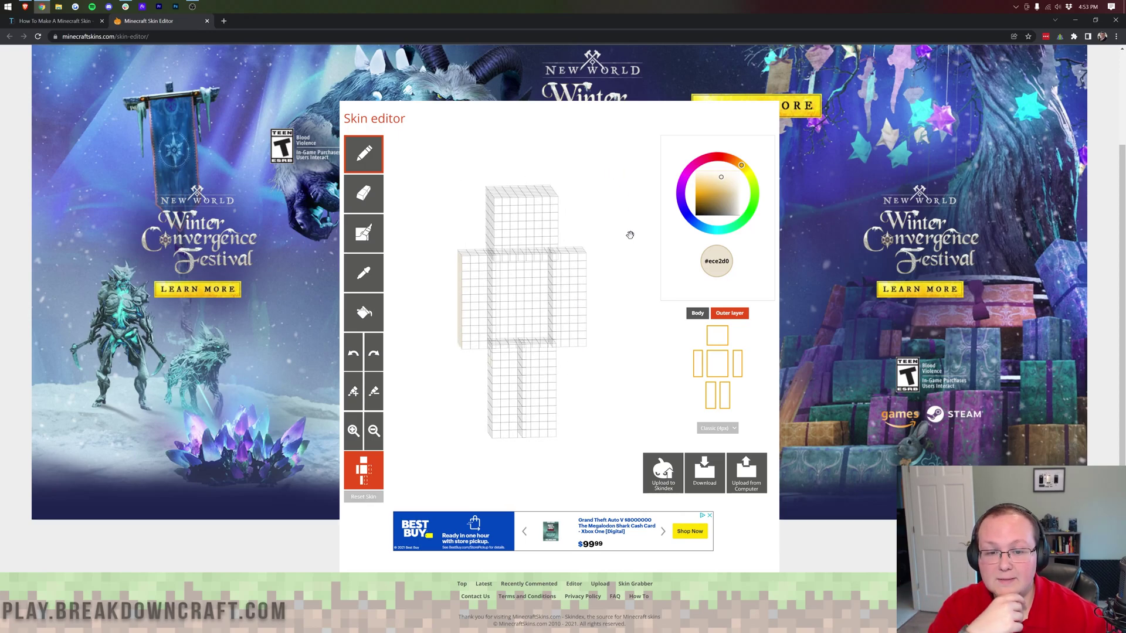
{"action": "mouse_move", "coordinate": [580, 284]}
{"action": "left_mouse_down"}
{"action": "mouse_move", "coordinate": [573, 326]}
{"action": "mouse_move", "coordinate": [564, 303]}
{"action": "mouse_move", "coordinate": [567, 329]}
{"action": "mouse_move", "coordinate": [587, 306]}
{"action": "mouse_move", "coordinate": [574, 282]}
{"action": "mouse_move", "coordinate": [559, 289]}
{"action": "mouse_move", "coordinate": [570, 323]}
{"action": "mouse_move", "coordinate": [560, 299]}
{"action": "left_mouse_up"}
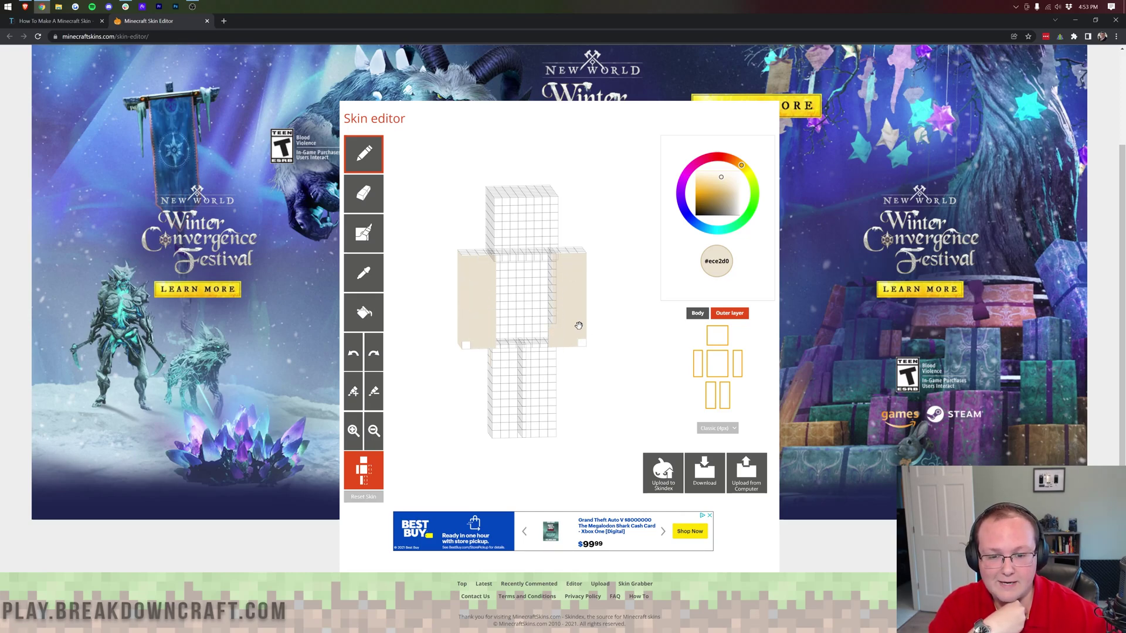
{"action": "left_click_drag", "start_coordinate": [562, 174], "coordinate": [425, 175]}
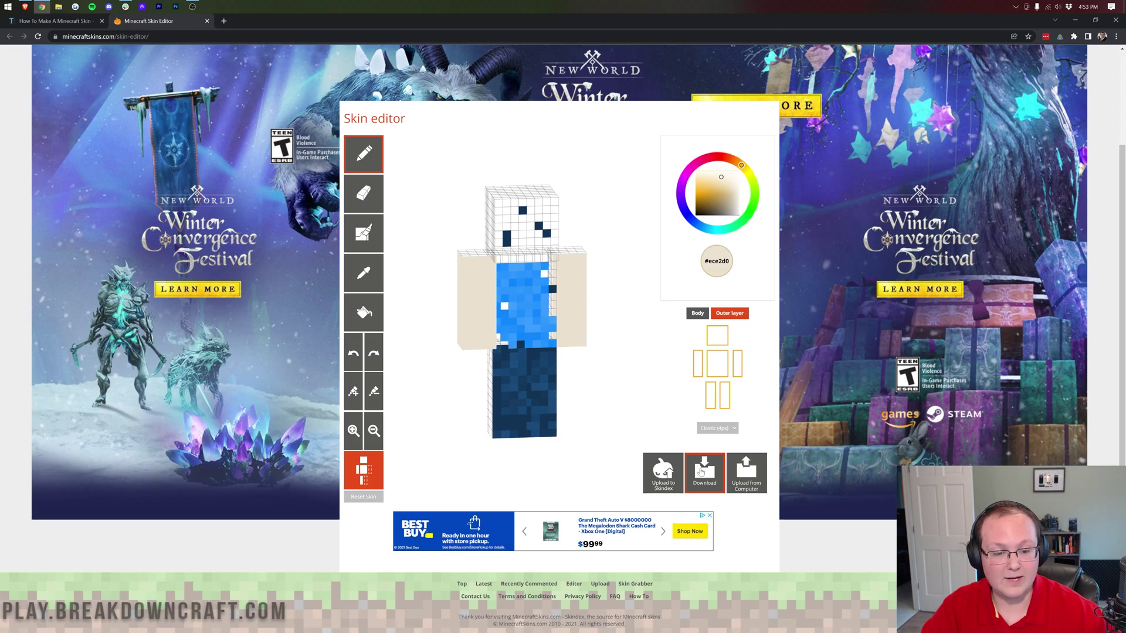
{"action": "left_click", "coordinate": [701, 471]}
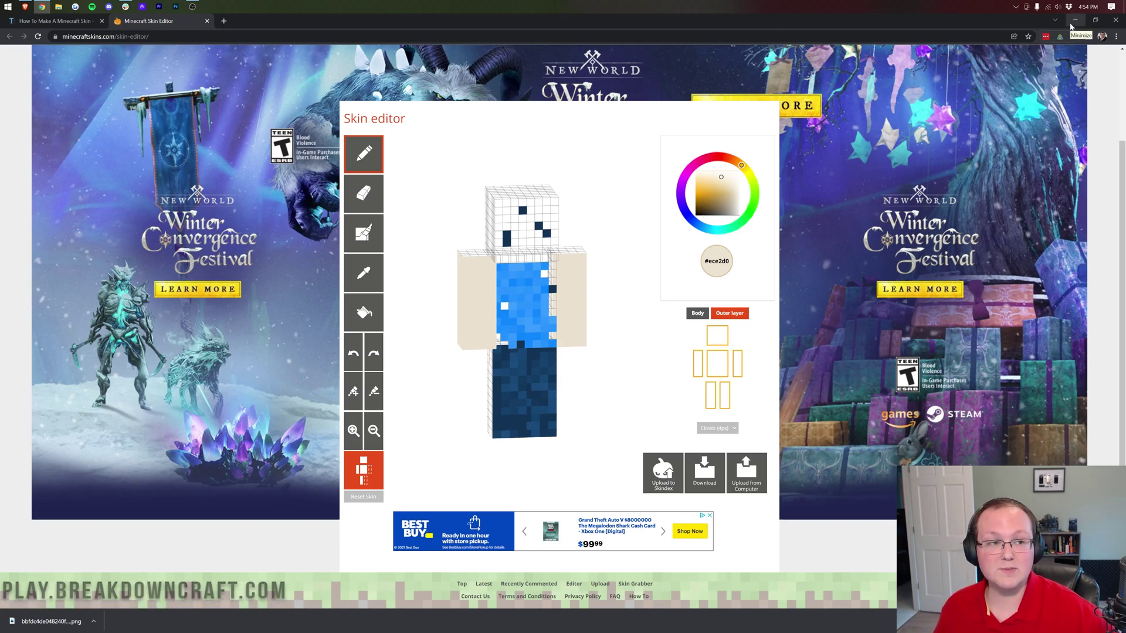
Minimise the Chrome window to reveal the Windows desktop.
{"action": "left_click", "coordinate": [1073, 23]}
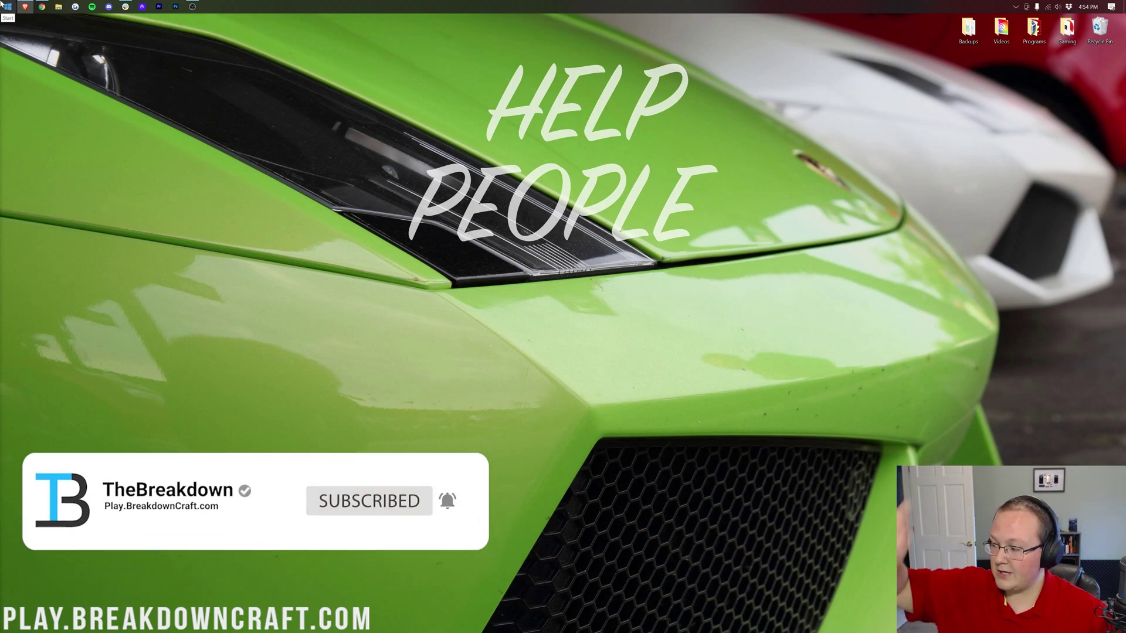
Find Downloads via Start search 'down', drag the skin PNG onto the desktop, and close Explorer.
{"action": "left_click", "coordinate": [1, 4]}
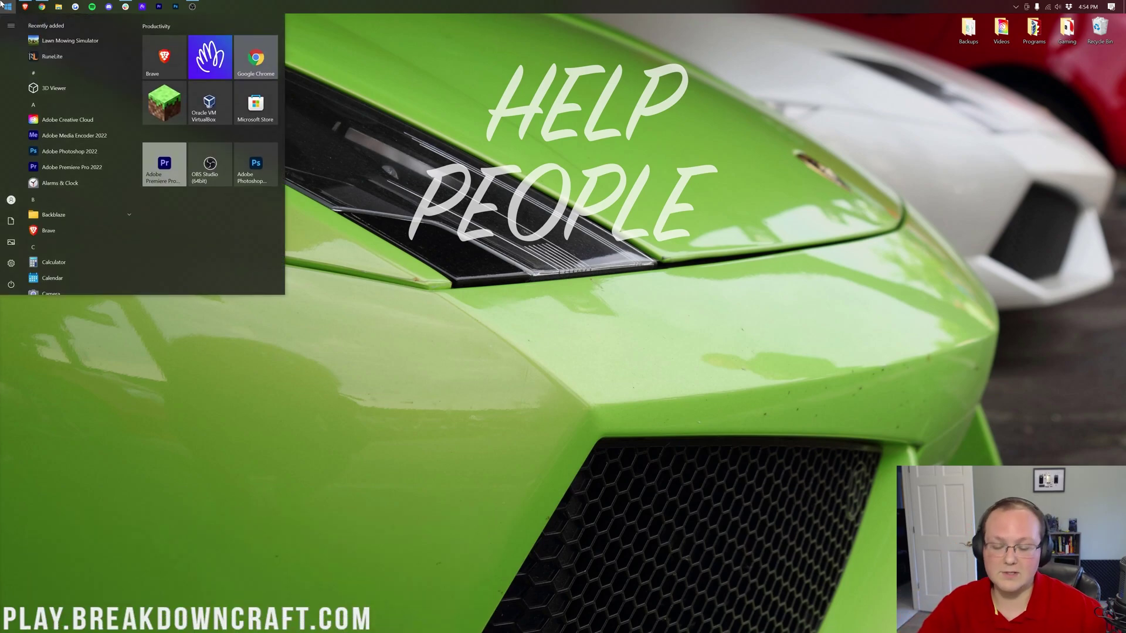
{"action": "type", "text": "down"}
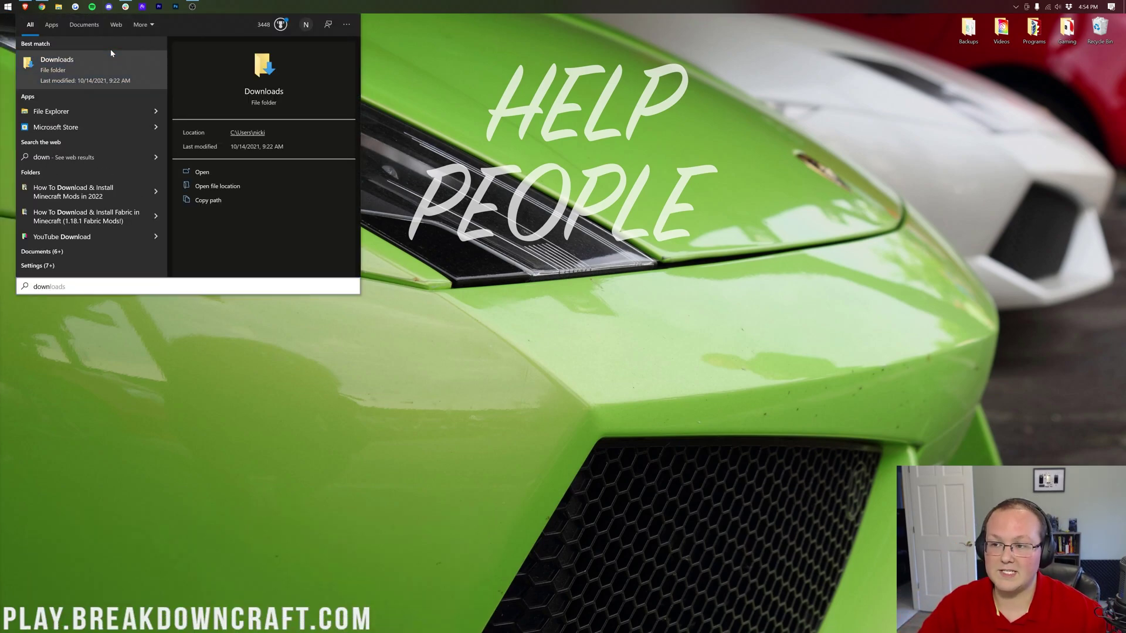
{"action": "left_click", "coordinate": [108, 59]}
{"action": "left_click", "coordinate": [446, 210]}
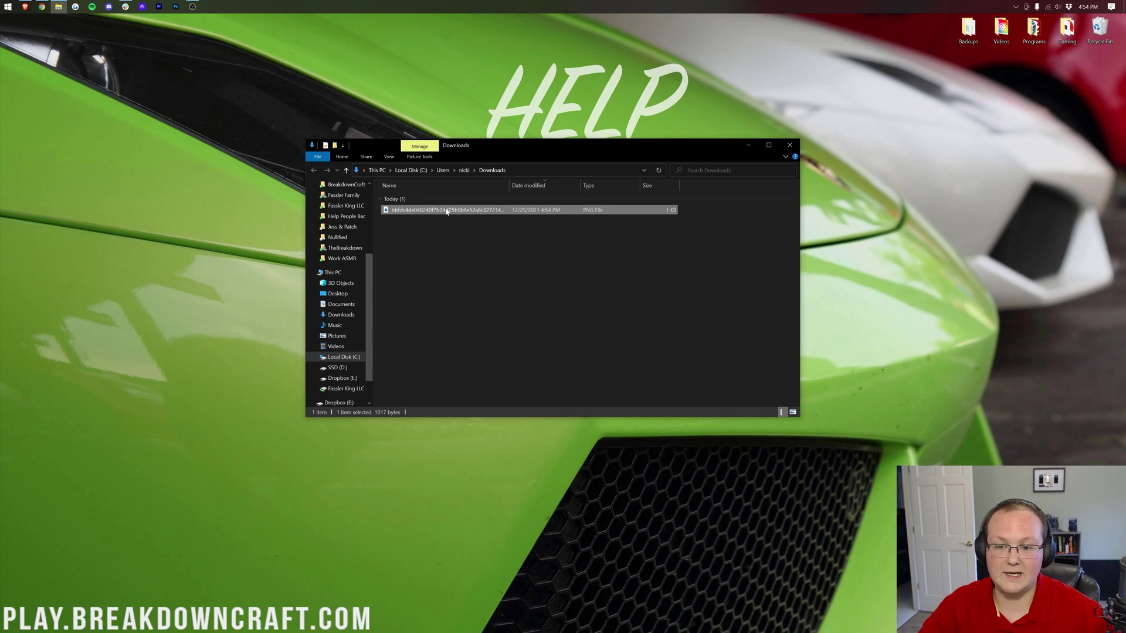
{"action": "left_click_drag", "start_coordinate": [446, 210], "coordinate": [509, 79]}
{"action": "left_click", "coordinate": [789, 145]}
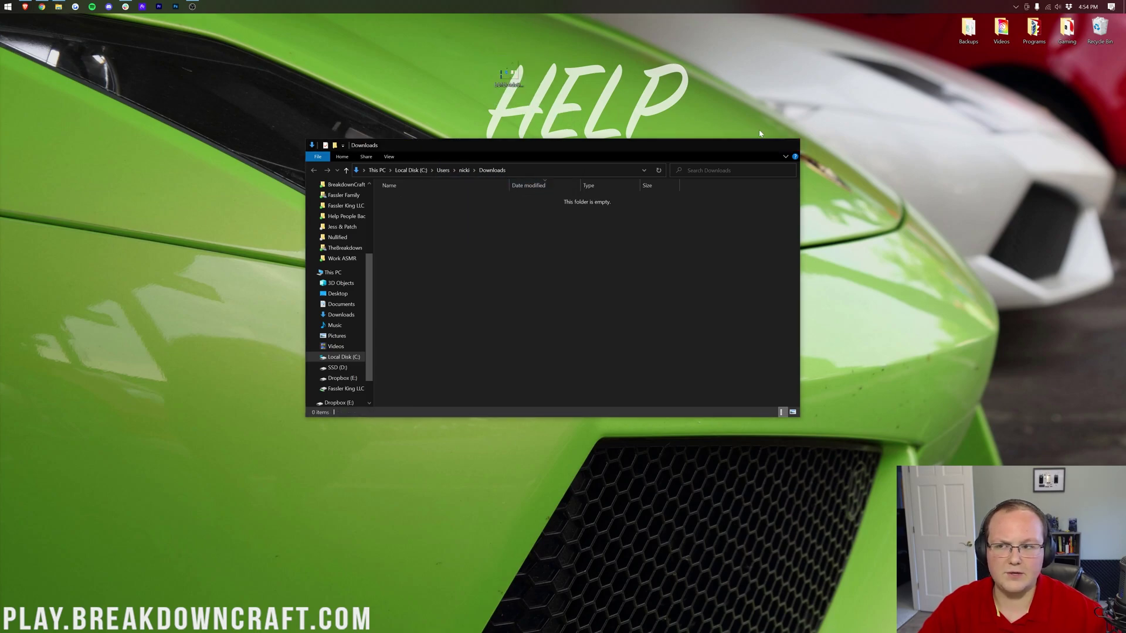
Bring up the skin PNG in Photoshop and zoom in and back out on its texture.
{"action": "left_click", "coordinate": [175, 6]}
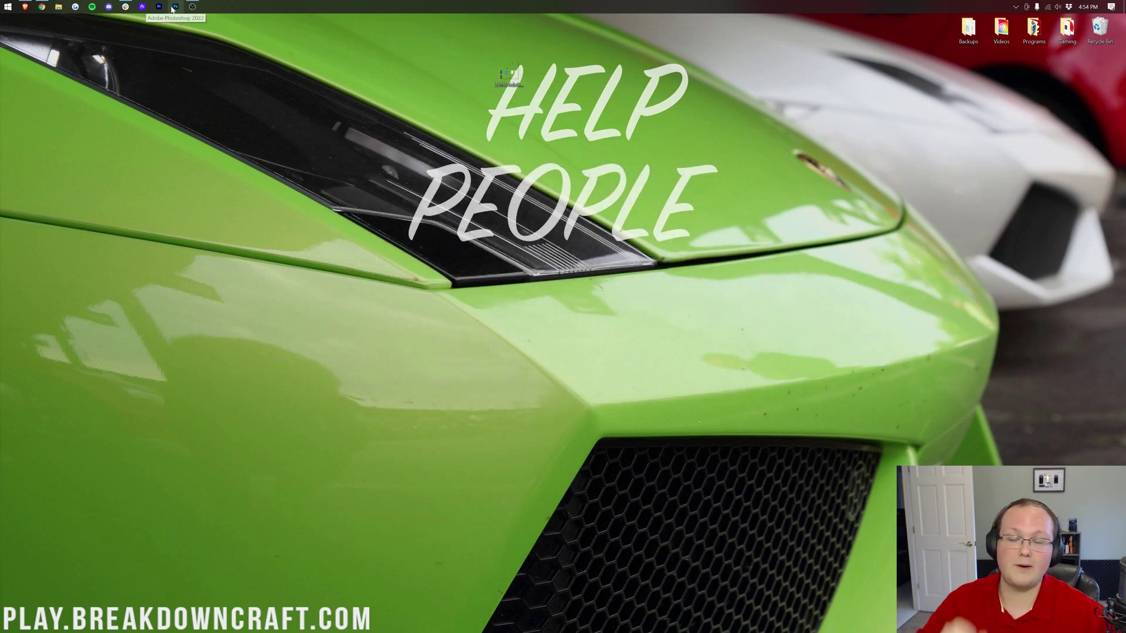
{"action": "key", "text": "ctrl+plus"}
{"action": "key", "text": "ctrl+plus"}
{"action": "key", "text": "ctrl+plus"}
{"action": "key", "text": "ctrl+plus"}
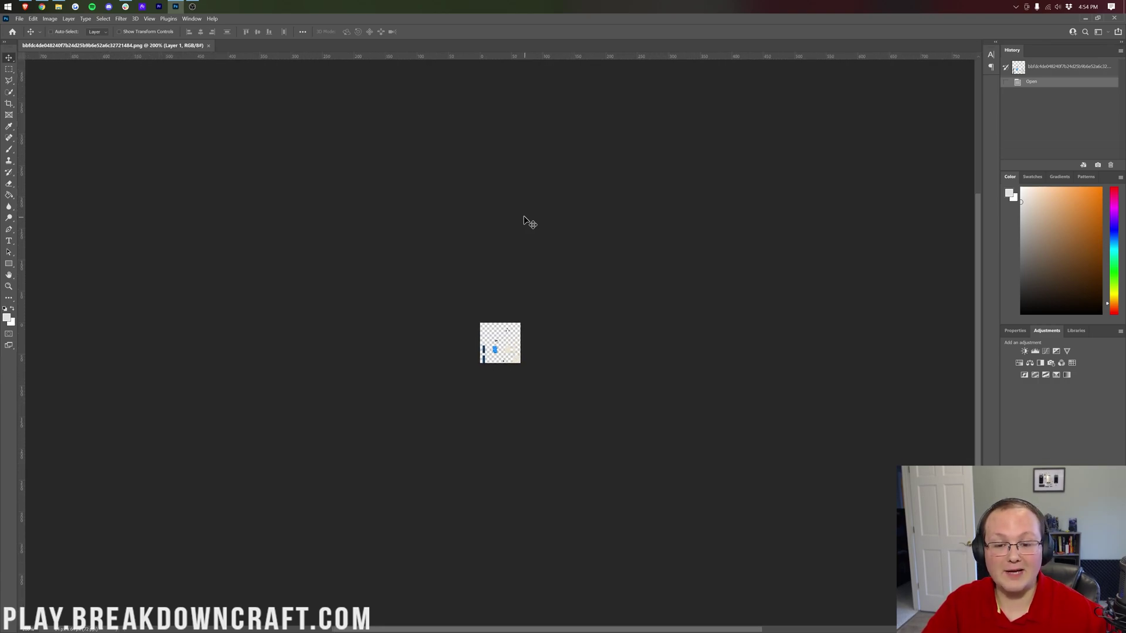
{"action": "key", "text": "ctrl+plus"}
{"action": "key", "text": "ctrl+plus"}
{"action": "key", "text": "ctrl+plus"}
{"action": "key", "text": "ctrl+plus"}
{"action": "key", "text": "ctrl+plus"}
{"action": "key", "text": "ctrl+plus"}
{"action": "key", "text": "ctrl+plus"}
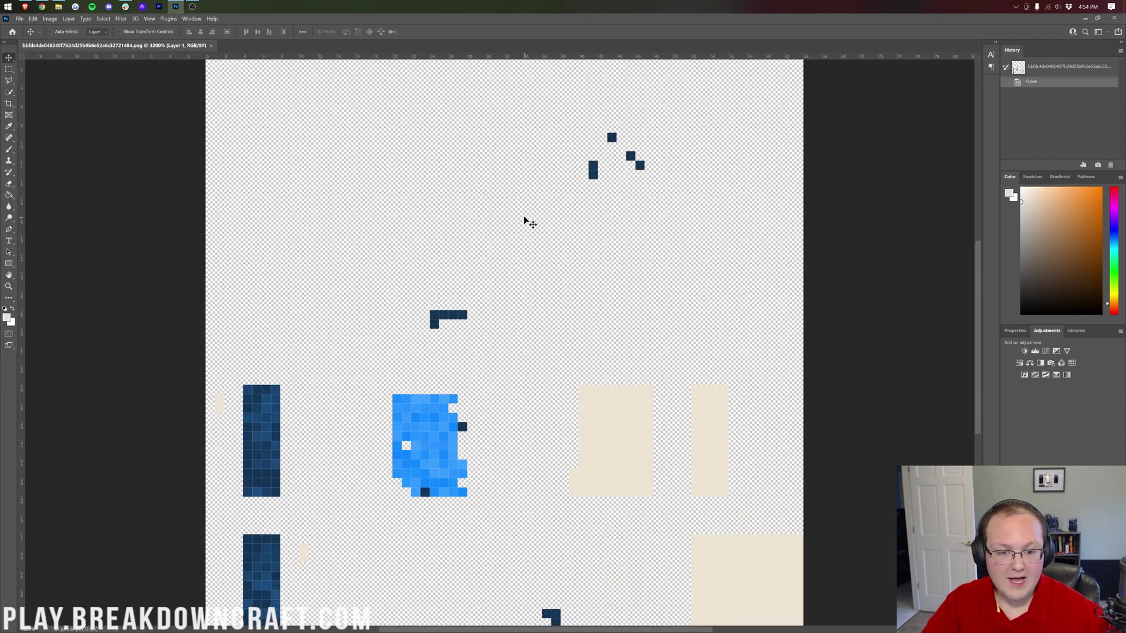
{"action": "key", "text": "ctrl+minus"}
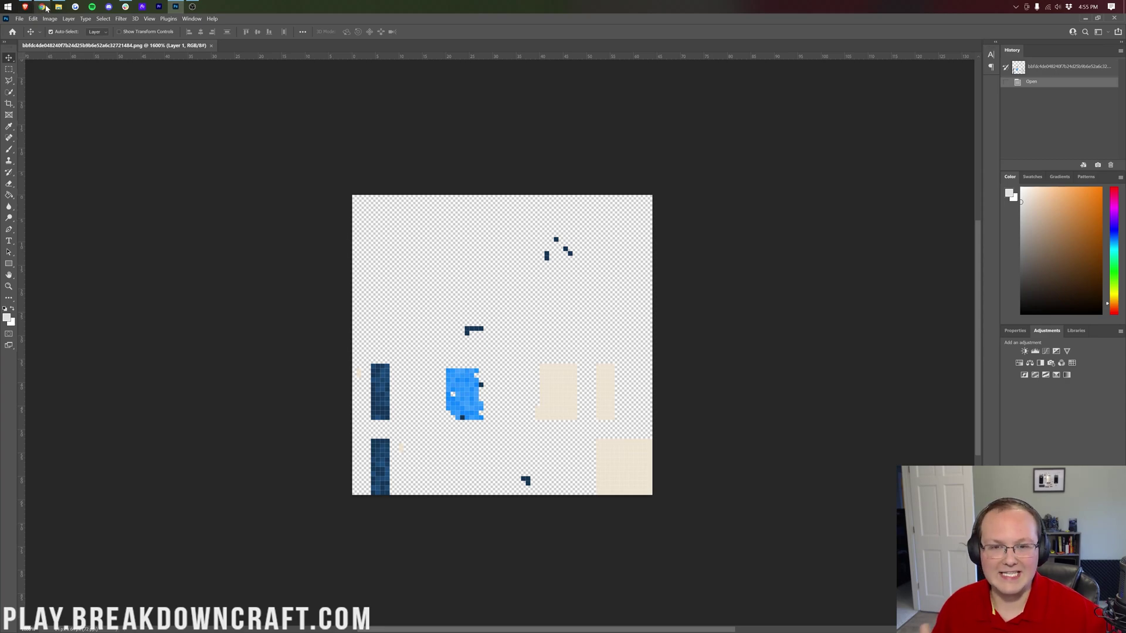
{"action": "mouse_move", "coordinate": [59, 11]}
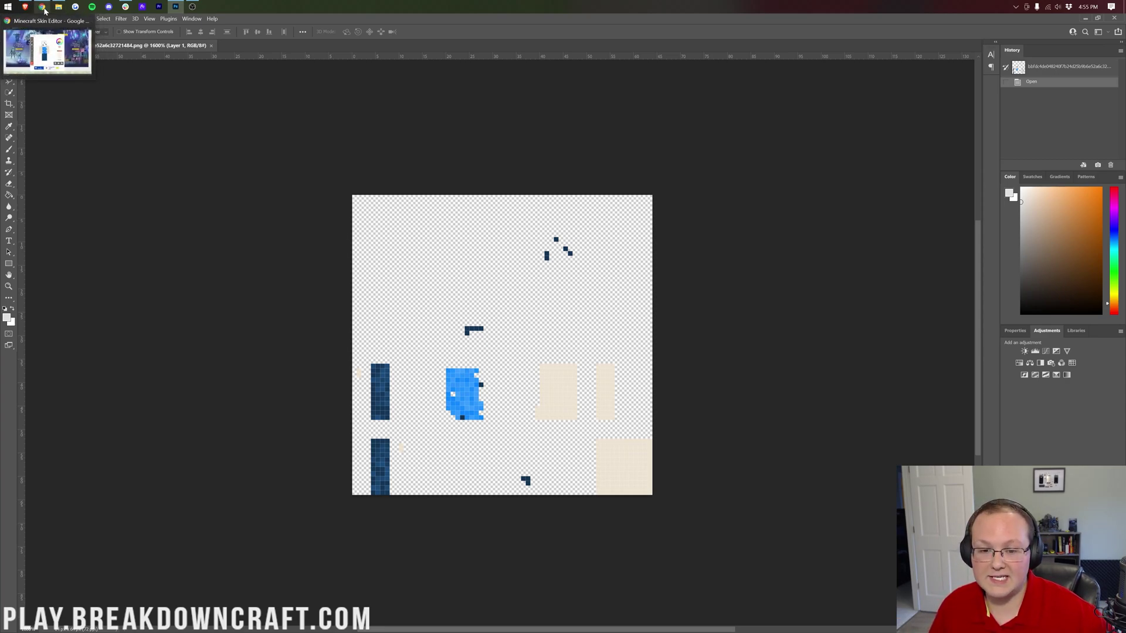
Compare the tan-armed skin with its PNG in Photoshop, minimise Photoshop, and spin the 3-D model.
{"action": "left_click", "coordinate": [44, 11]}
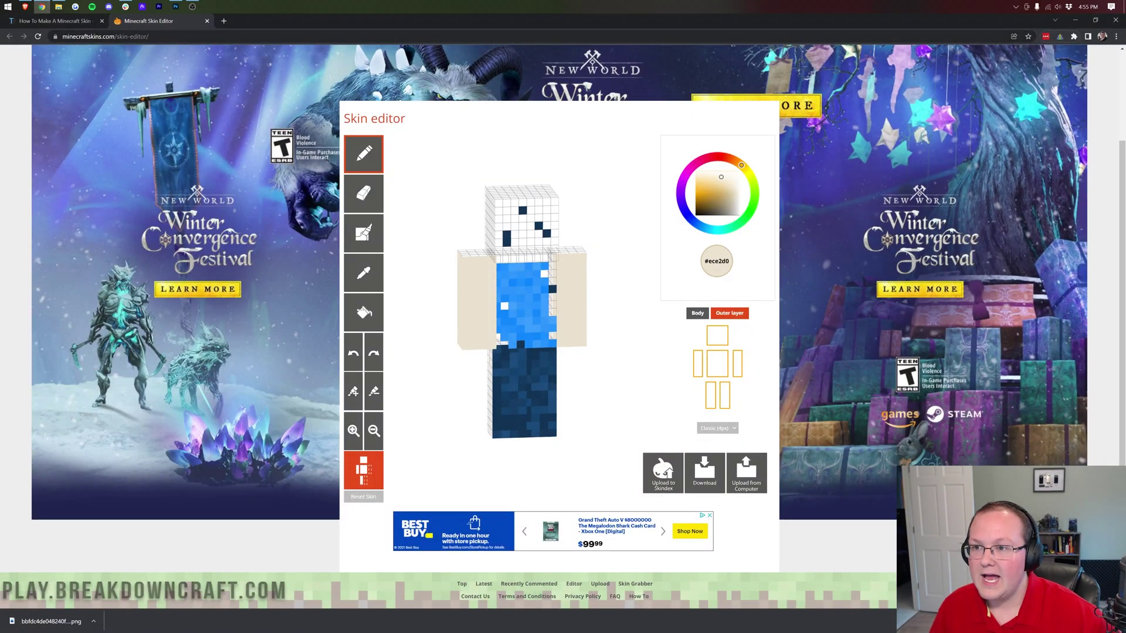
{"action": "left_click", "coordinate": [175, 6]}
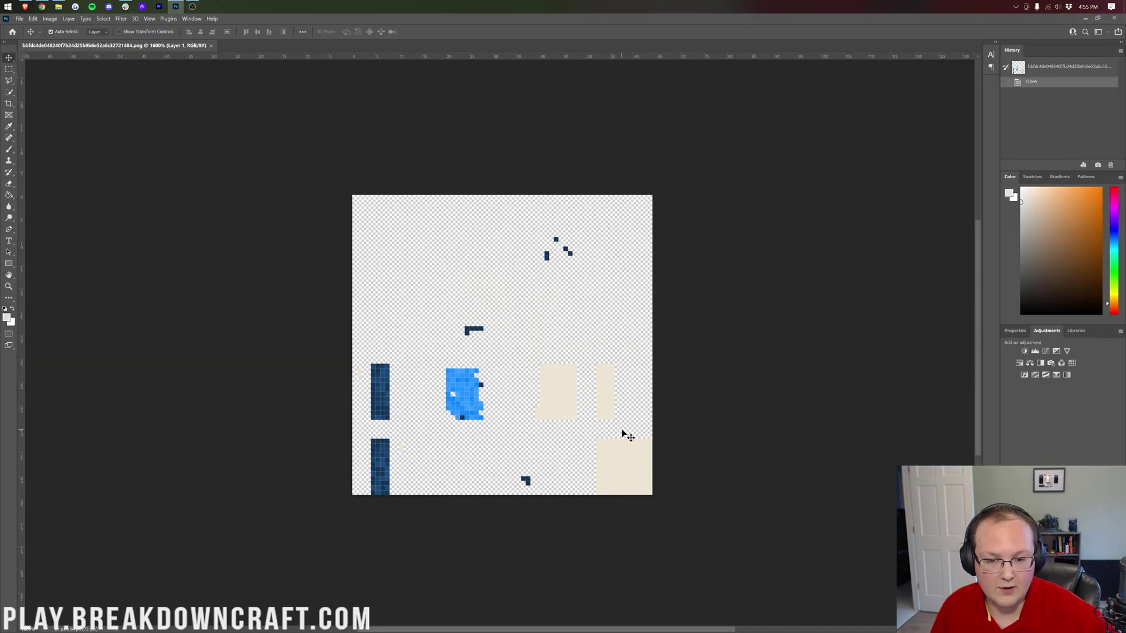
{"action": "left_click", "coordinate": [1085, 19]}
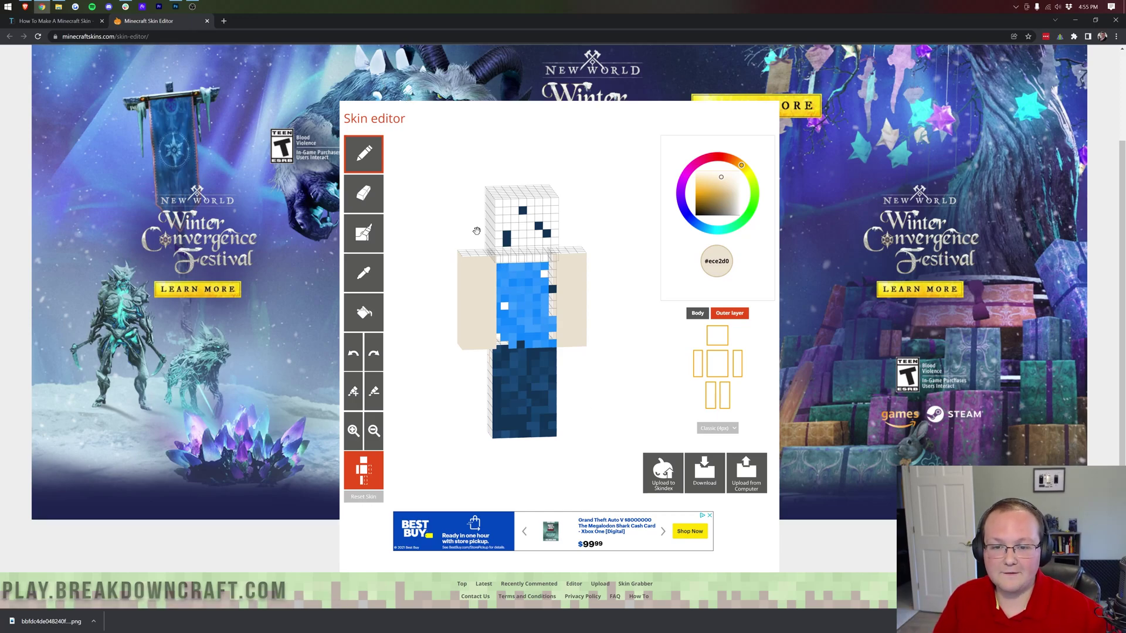
{"action": "mouse_move", "coordinate": [476, 230]}
{"action": "left_mouse_down"}
{"action": "mouse_move", "coordinate": [510, 226]}
{"action": "mouse_move", "coordinate": [467, 219]}
{"action": "left_mouse_up"}
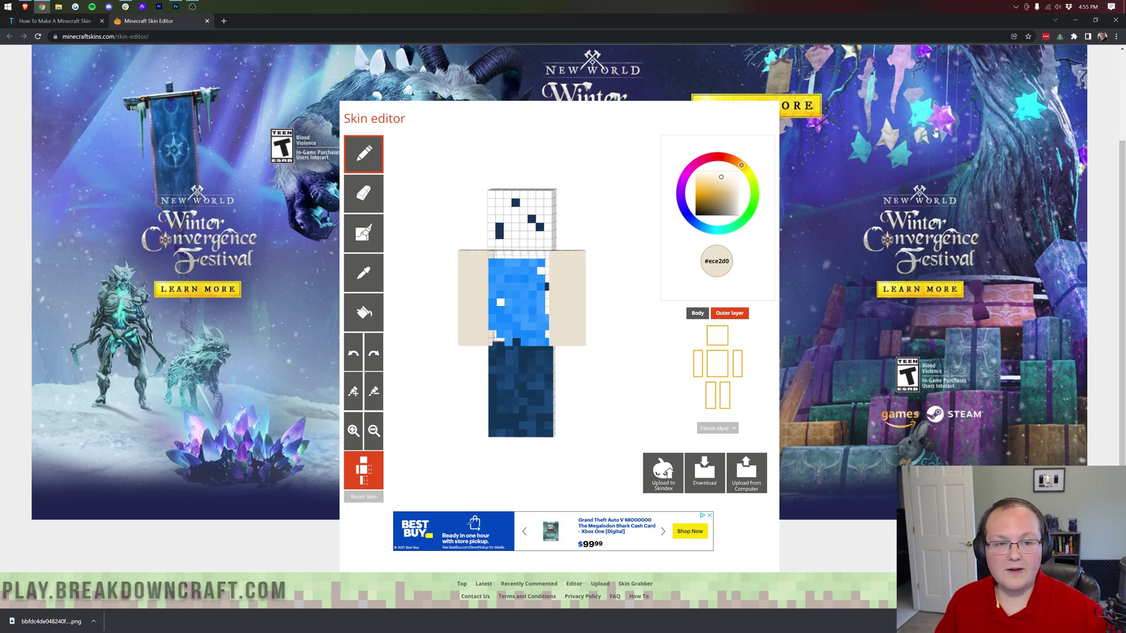
Launch Minecraft Launcher by searching 'mine', then open Java Edition's Add new skin dialog.
{"action": "left_click", "coordinate": [1078, 23]}
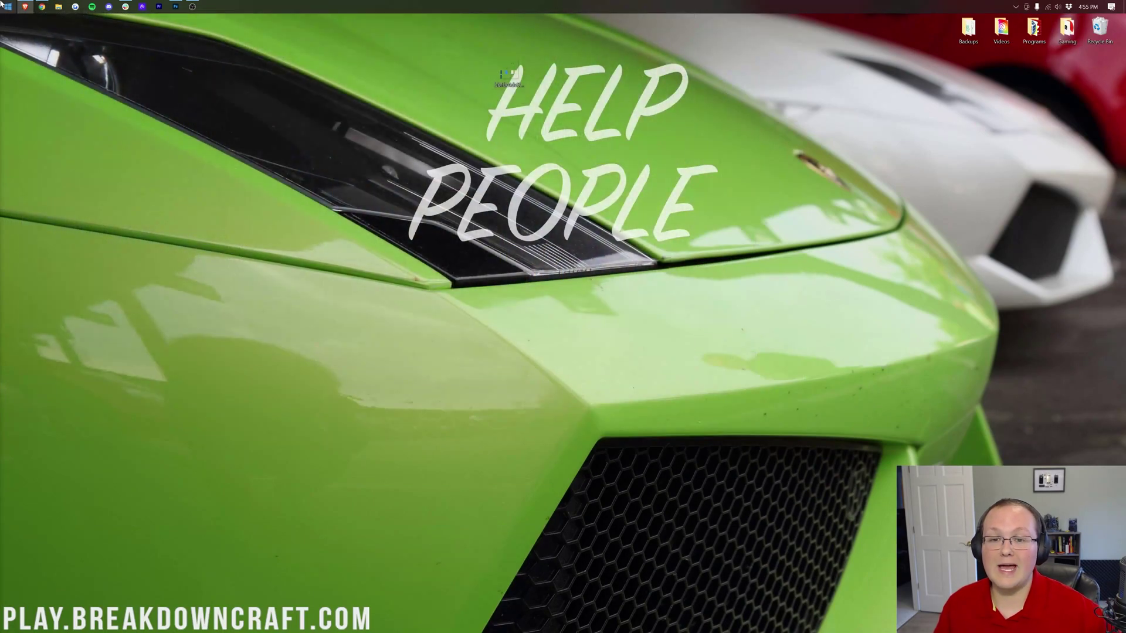
{"action": "left_click", "coordinate": [5, 6]}
{"action": "type", "text": "mine"}
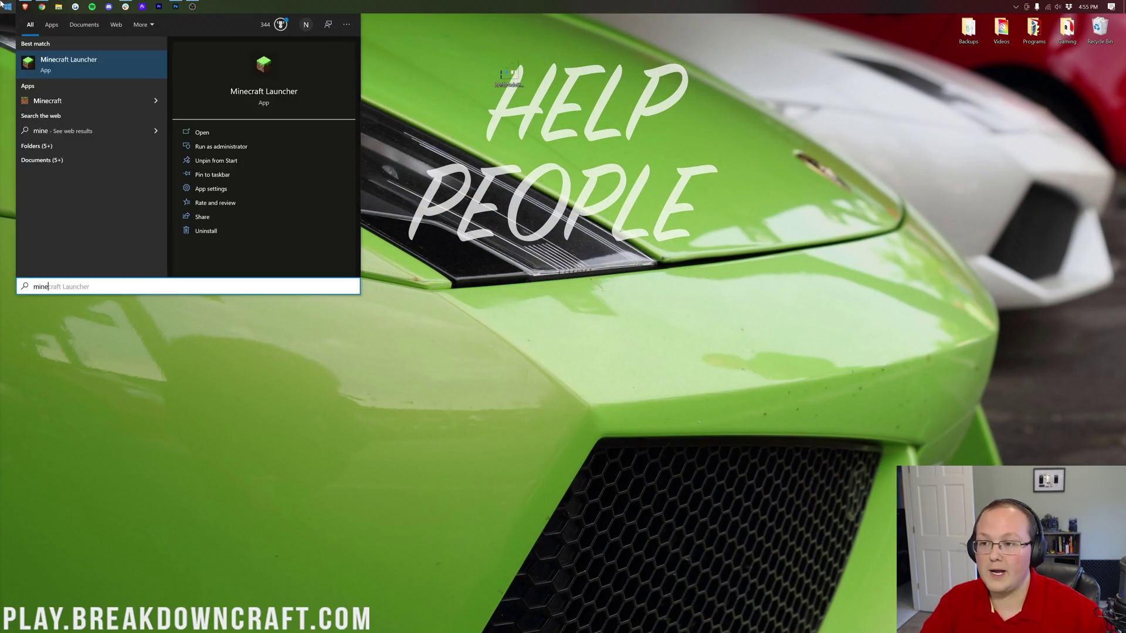
{"action": "left_click", "coordinate": [36, 56]}
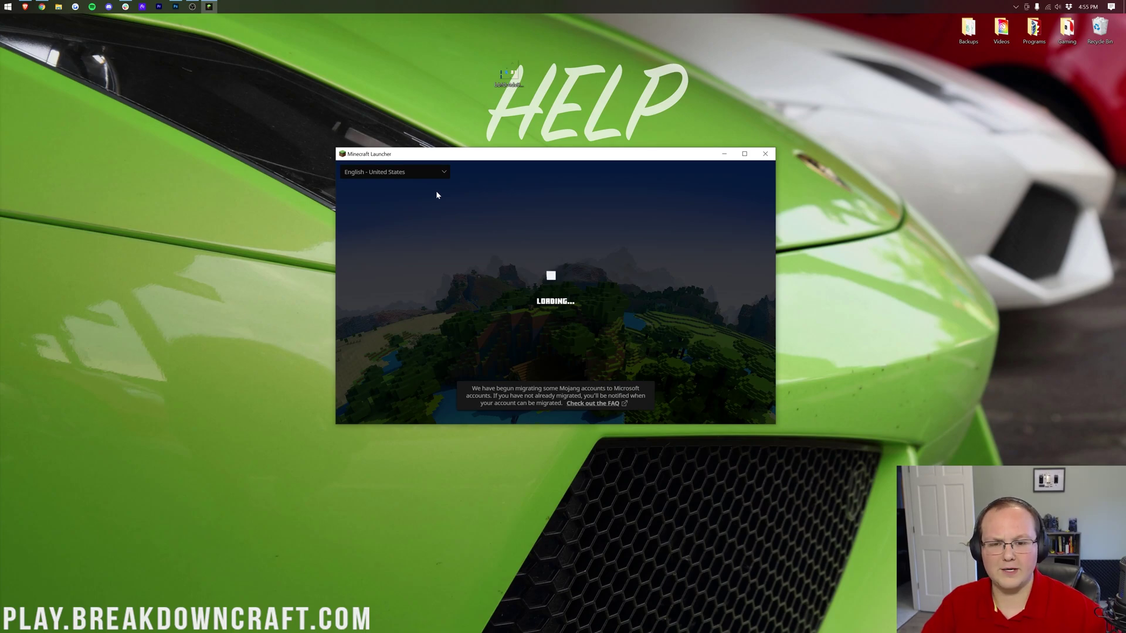
{"action": "left_click", "coordinate": [507, 189]}
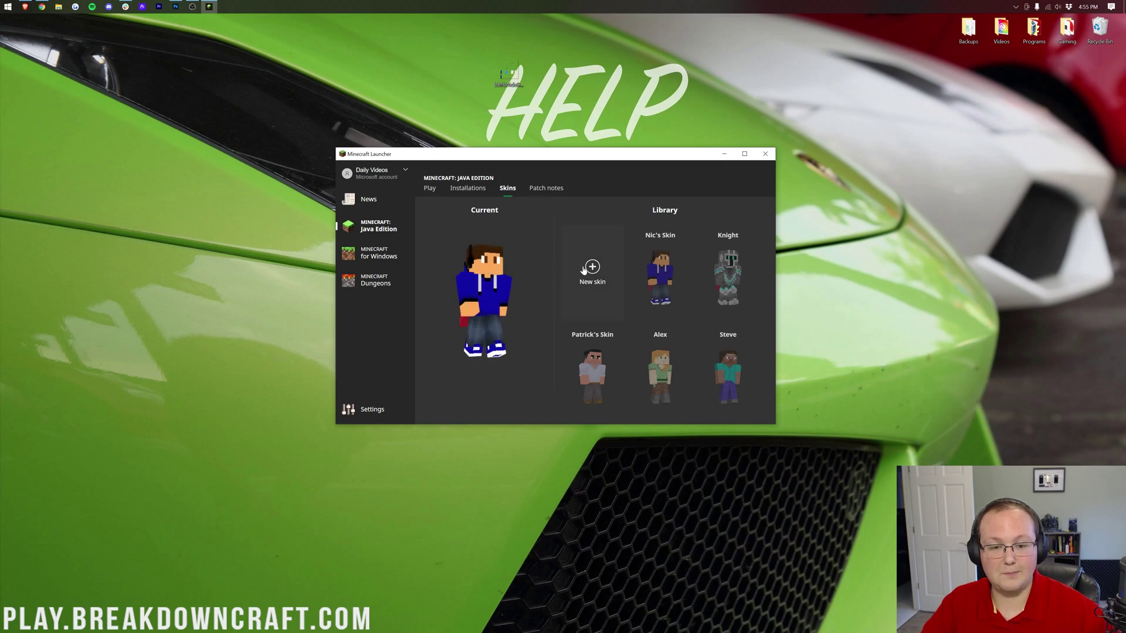
{"action": "left_click", "coordinate": [592, 270]}
Name the new skin 'Make A Skin Skin', keep the Classic model, and browse for its image.
{"action": "left_click", "coordinate": [586, 211]}
{"action": "type", "text": "Ma"}
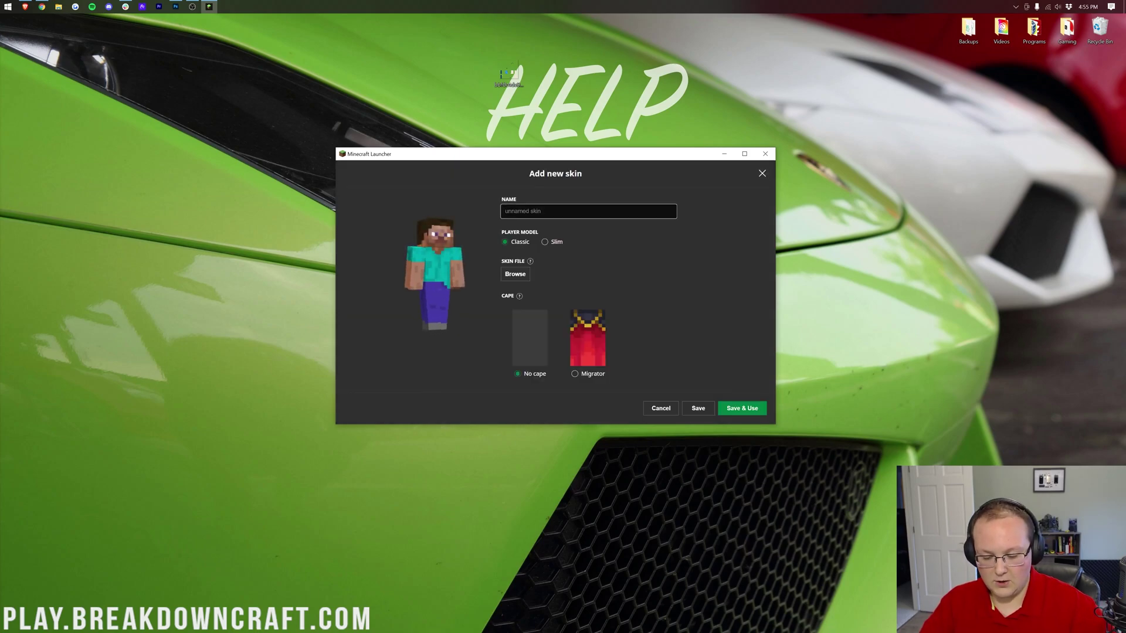
{"action": "type", "text": "ke A Skin"}
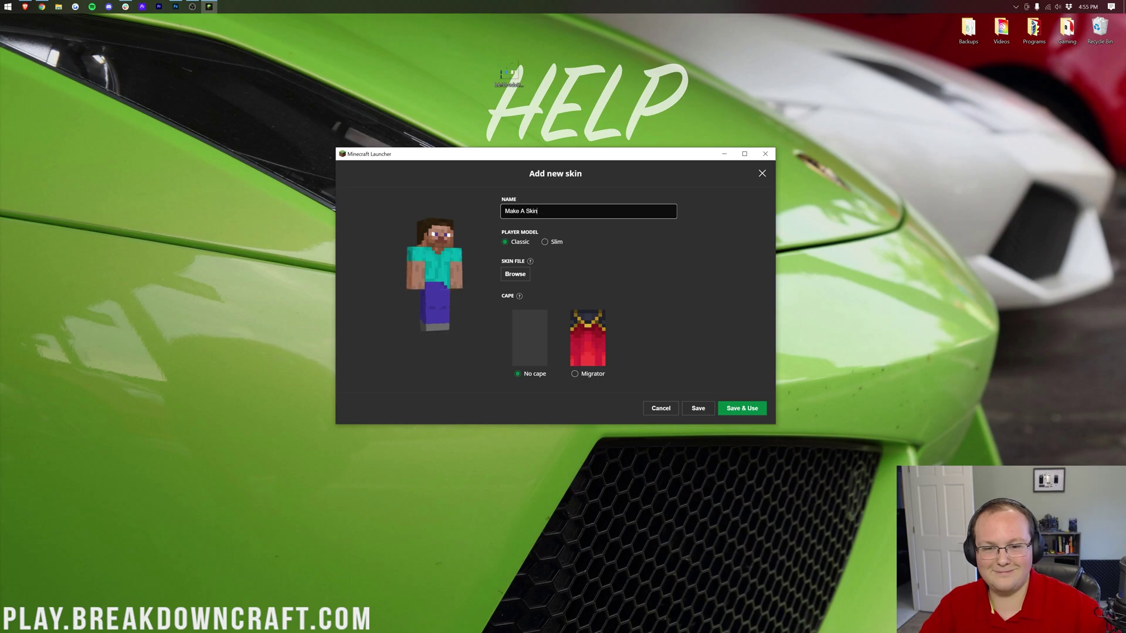
{"action": "type", "text": " SKi"}
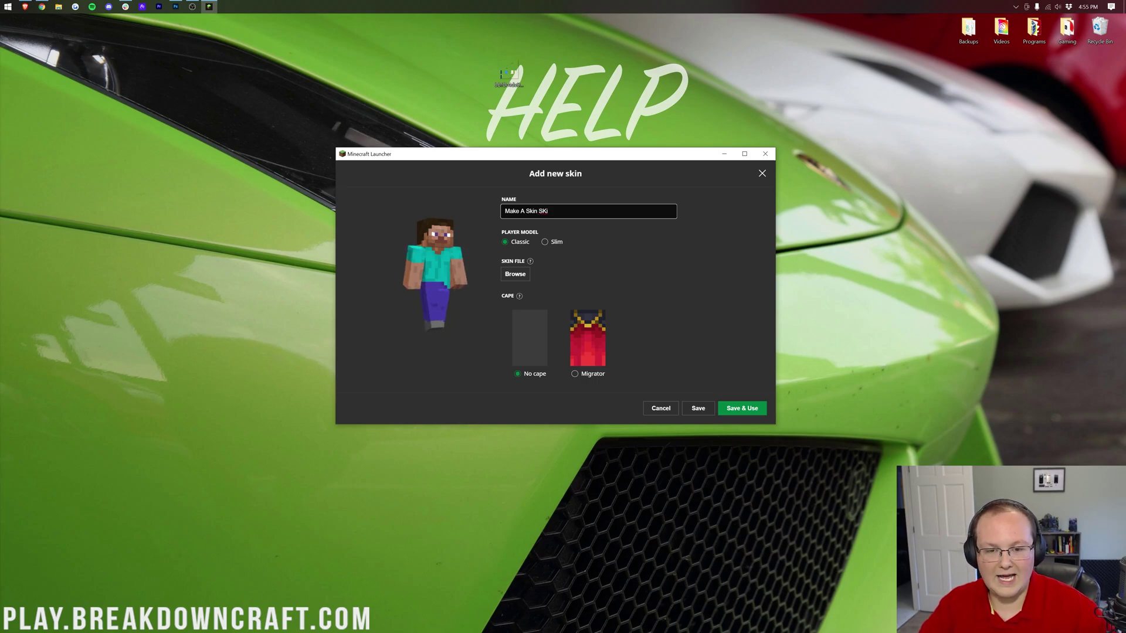
{"action": "key", "text": "BackSpace"}
{"action": "key", "text": "BackSpace"}
{"action": "type", "text": "kin"}
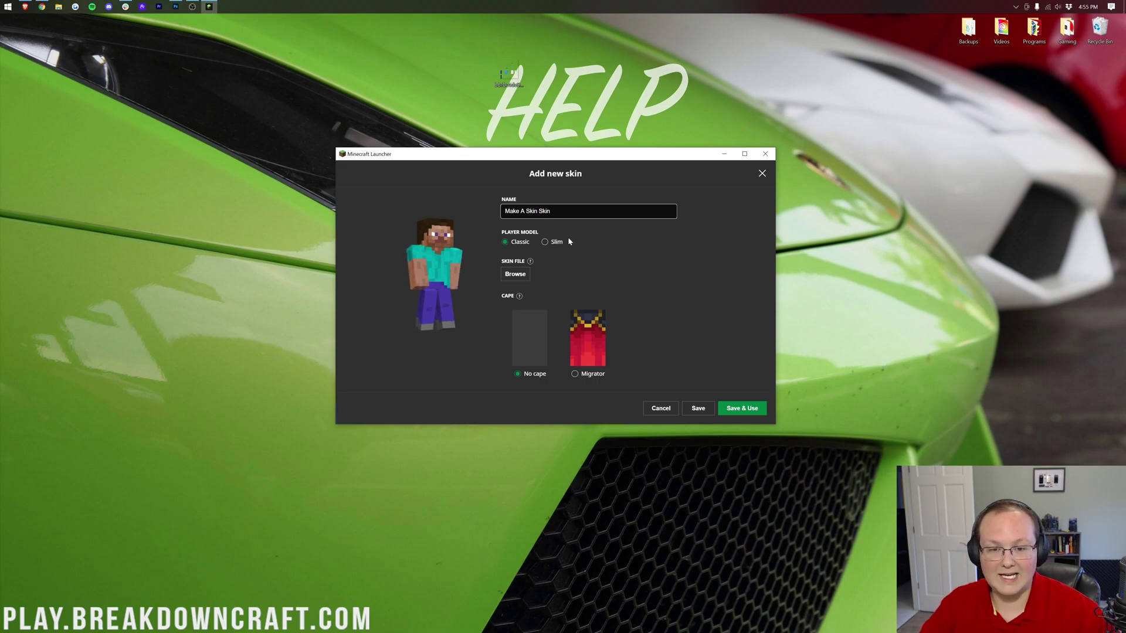
{"action": "left_click", "coordinate": [545, 242]}
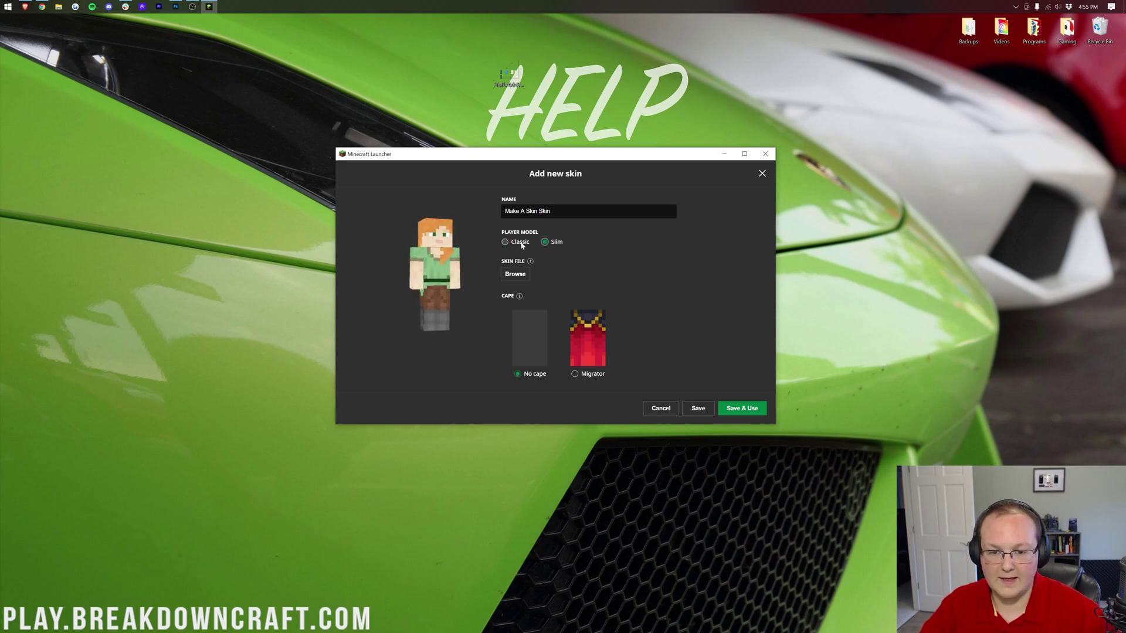
{"action": "key", "text": "Left"}
{"action": "left_click", "coordinate": [545, 242]}
{"action": "key", "text": "Left"}
{"action": "left_click", "coordinate": [514, 274]}
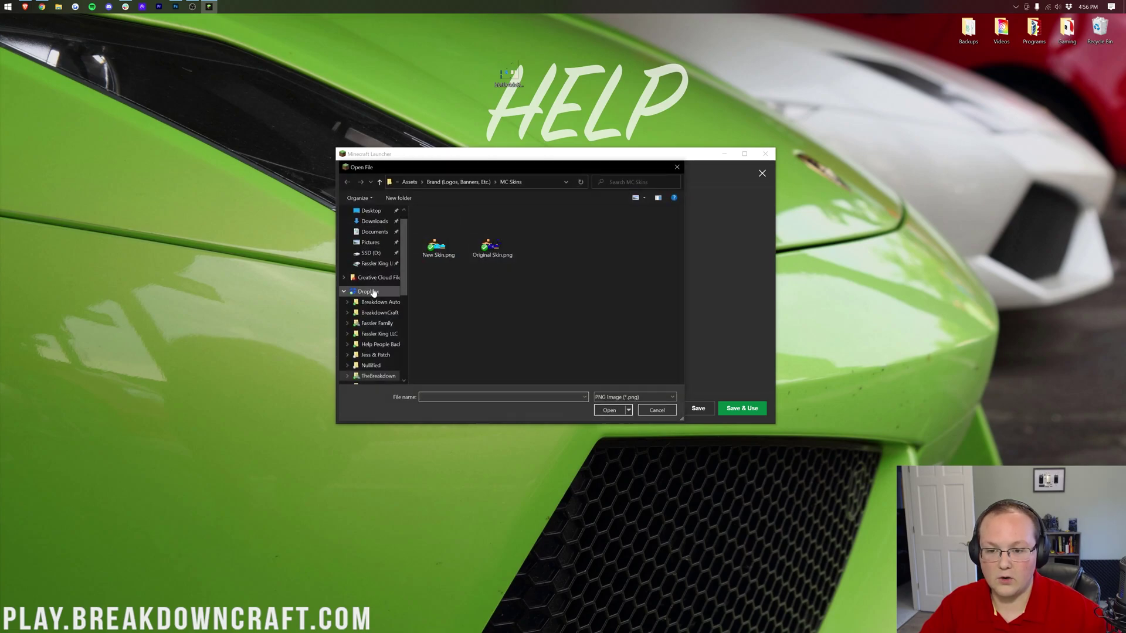
Load the custom skin PNG from the Desktop into the Add new skin dialog.
{"action": "scroll", "coordinate": [374, 236], "scroll_direction": "up", "scroll_amount": 1}
{"action": "left_click", "coordinate": [371, 229]}
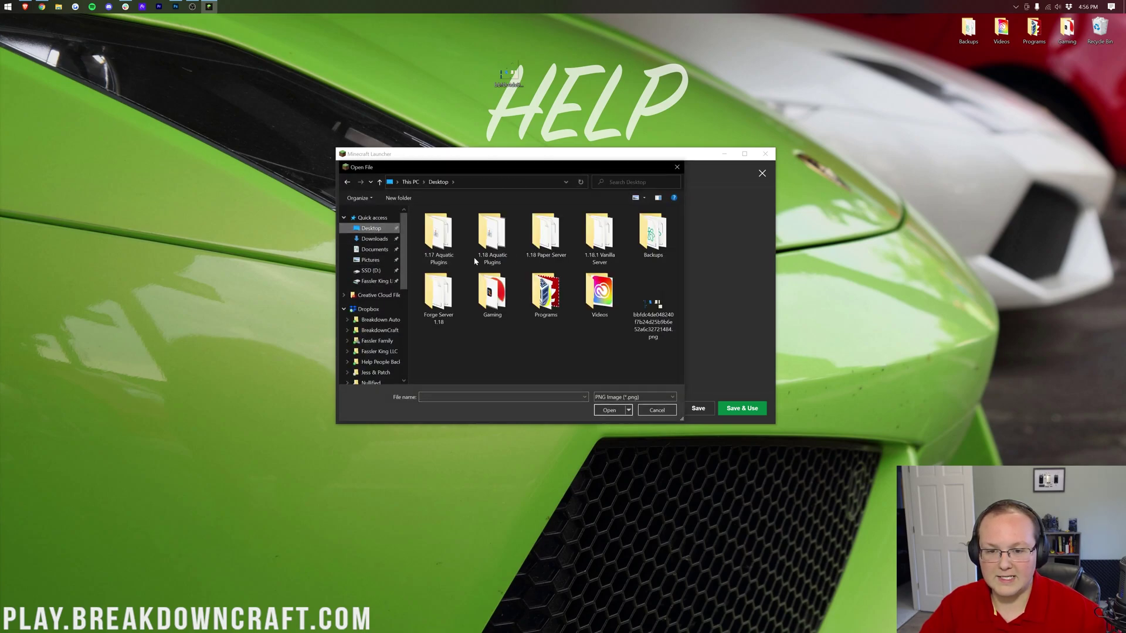
{"action": "double_click", "coordinate": [634, 294]}
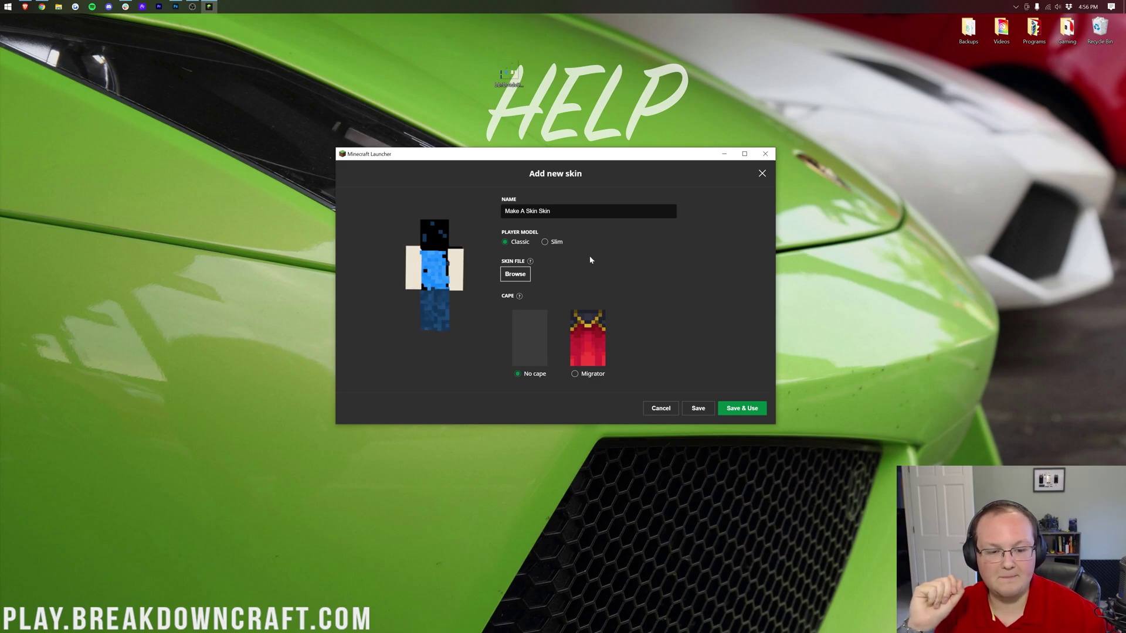
Save 'Make A Skin Skin' and make it the current skin, then go to the Play page.
{"action": "left_click", "coordinate": [740, 408]}
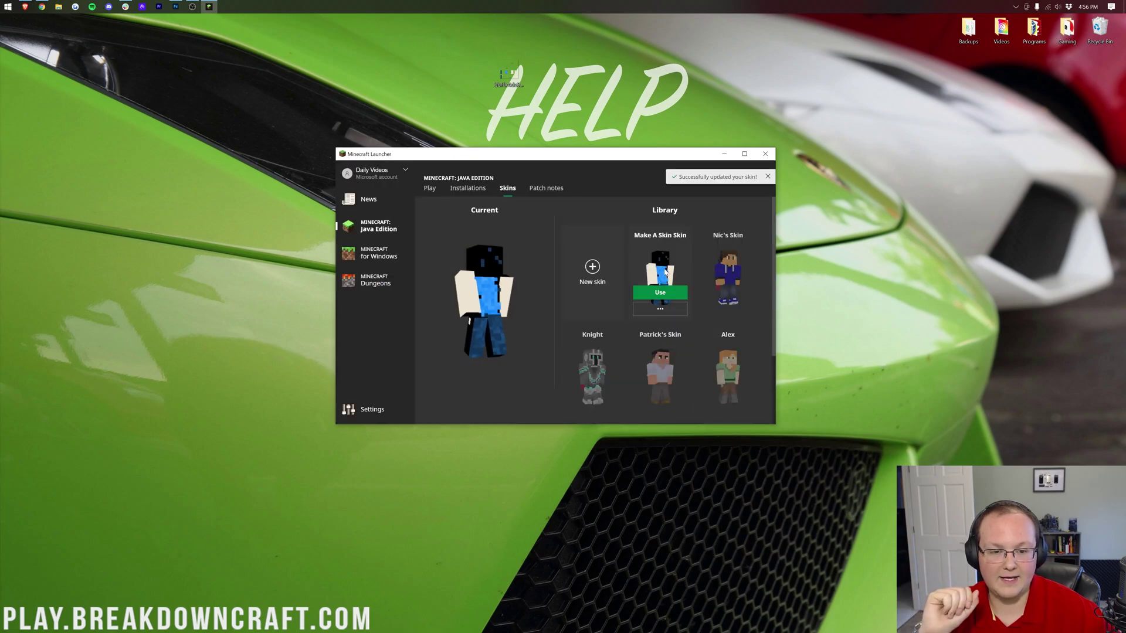
{"action": "left_click", "coordinate": [728, 293]}
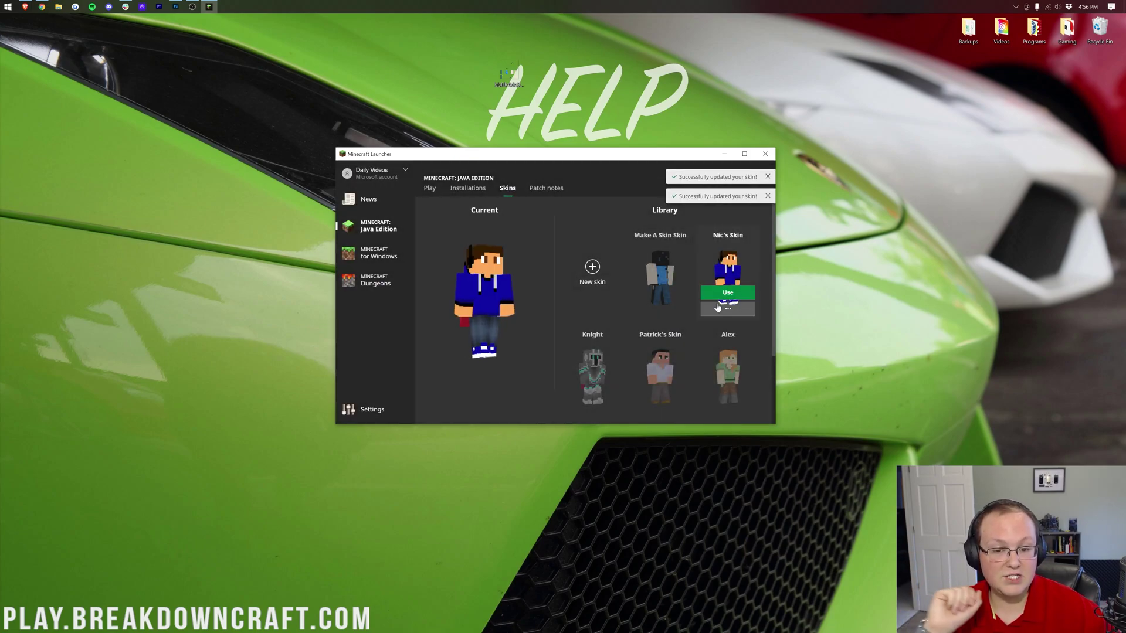
{"action": "left_click", "coordinate": [672, 294]}
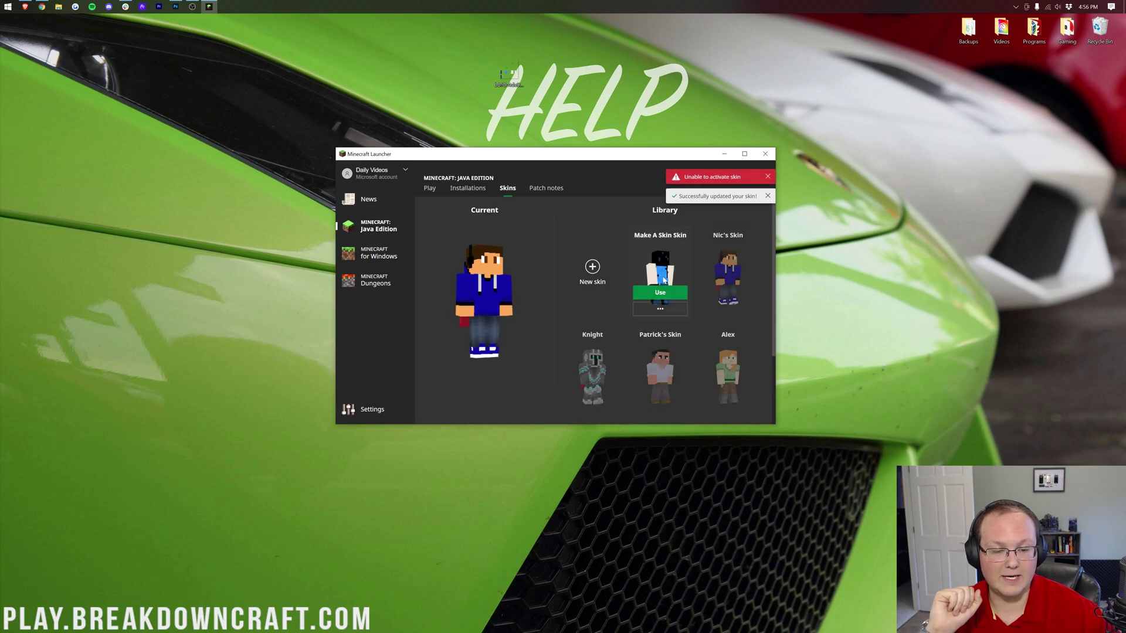
{"action": "left_click", "coordinate": [660, 292]}
{"action": "left_click", "coordinate": [661, 294]}
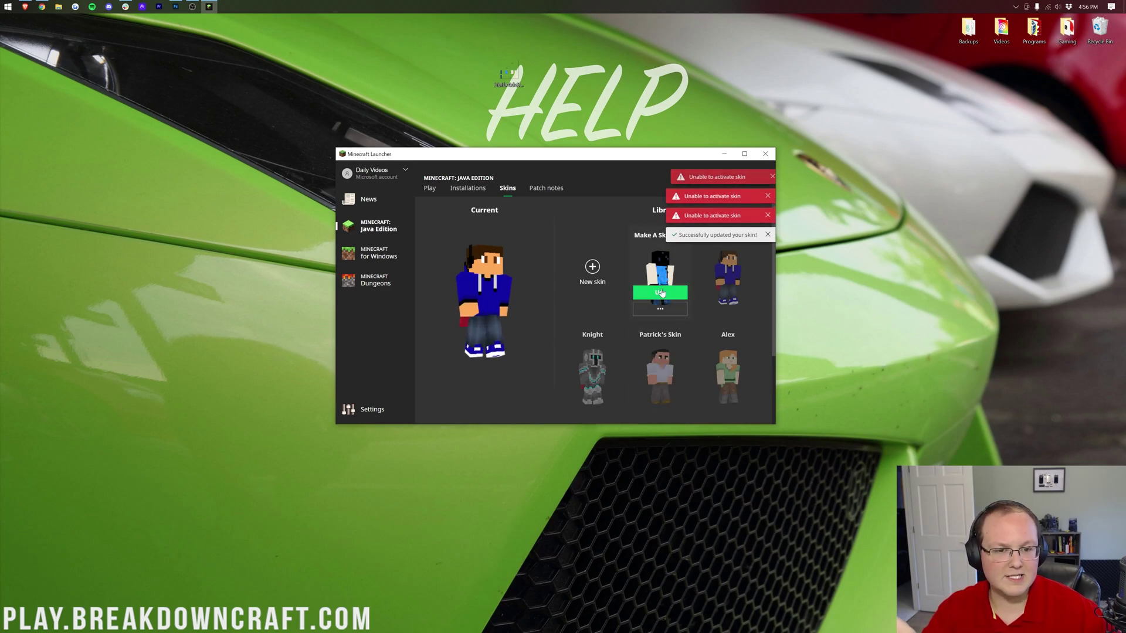
{"action": "left_click", "coordinate": [662, 294]}
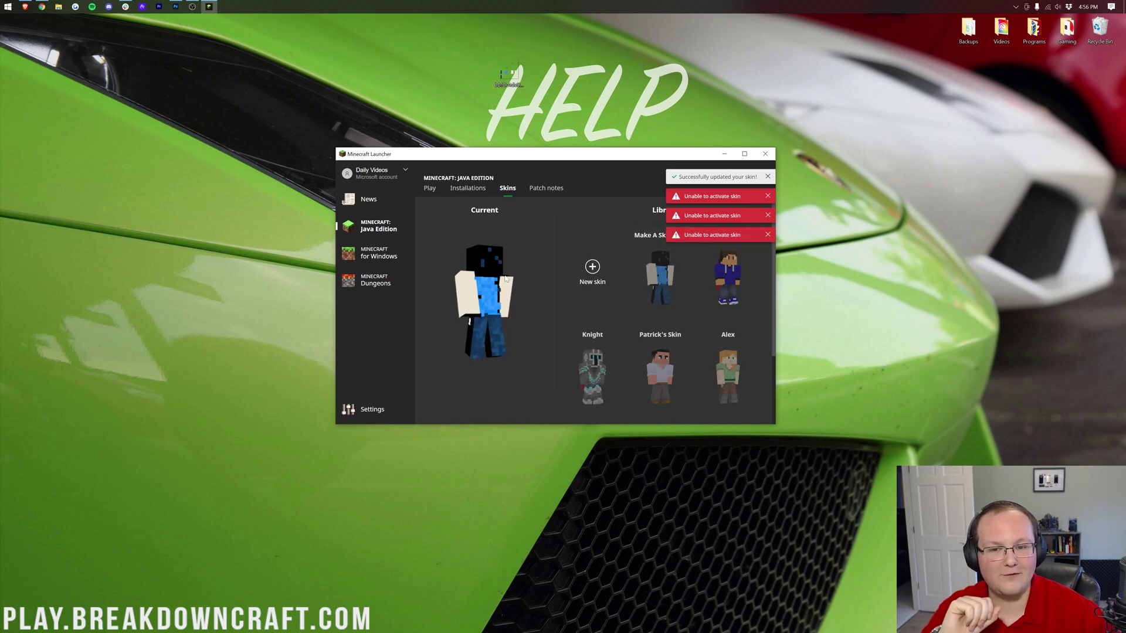
{"action": "left_click", "coordinate": [430, 188]}
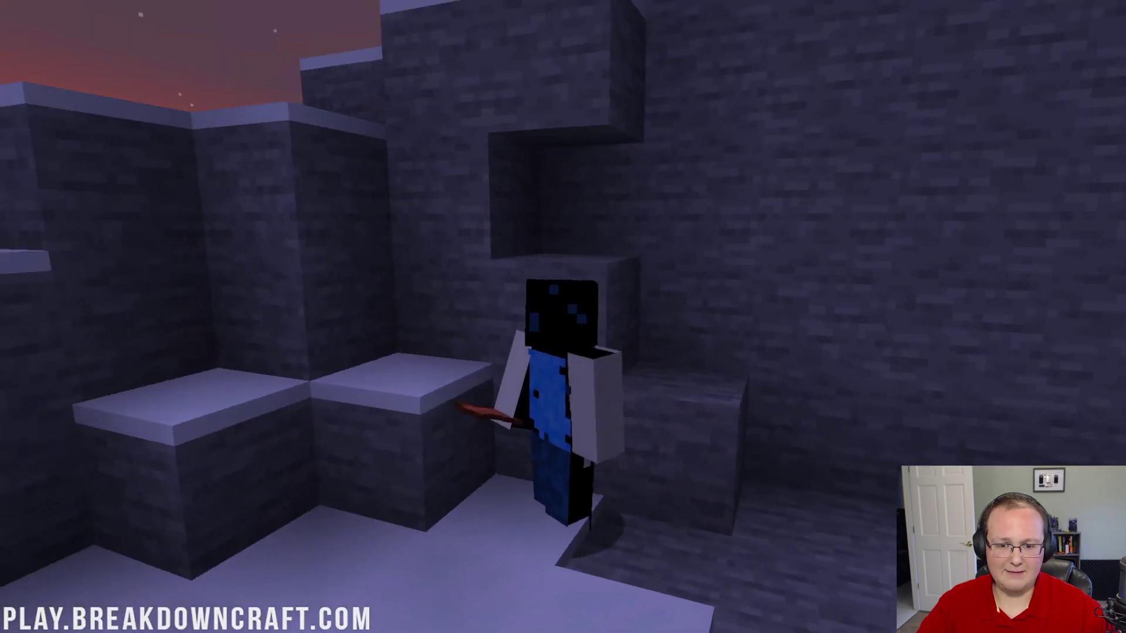
Run /time set day in chat, then walk the character across the hills showing the skin.
{"action": "type", "text": "/t"}
{"action": "key", "text": "BackSpace"}
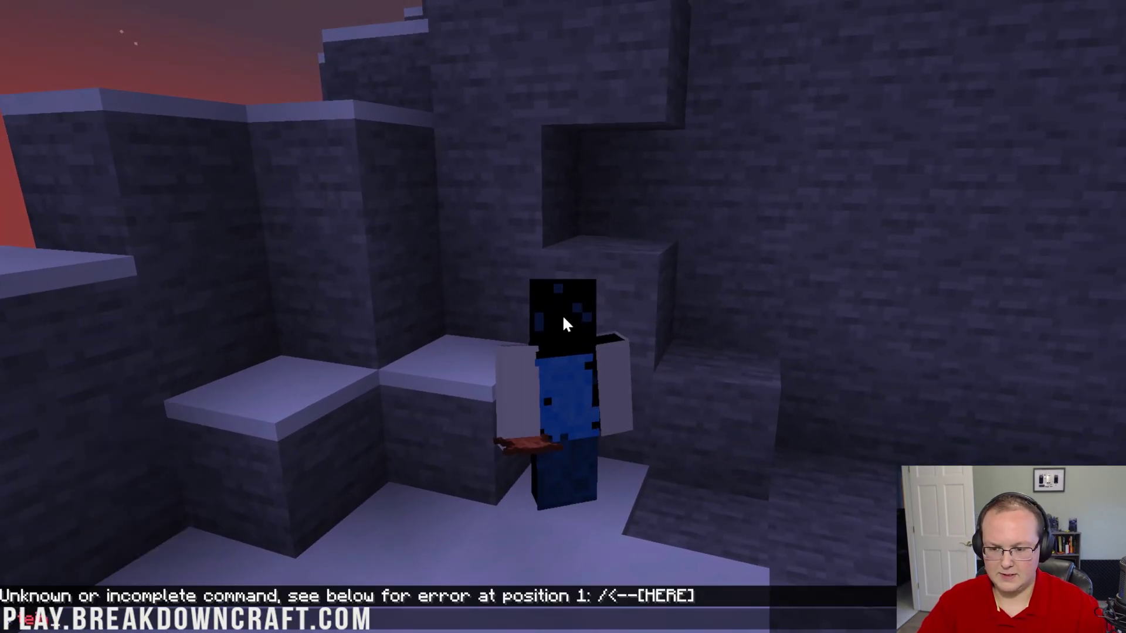
{"action": "type", "text": "time set day"}
{"action": "key", "text": "Return"}
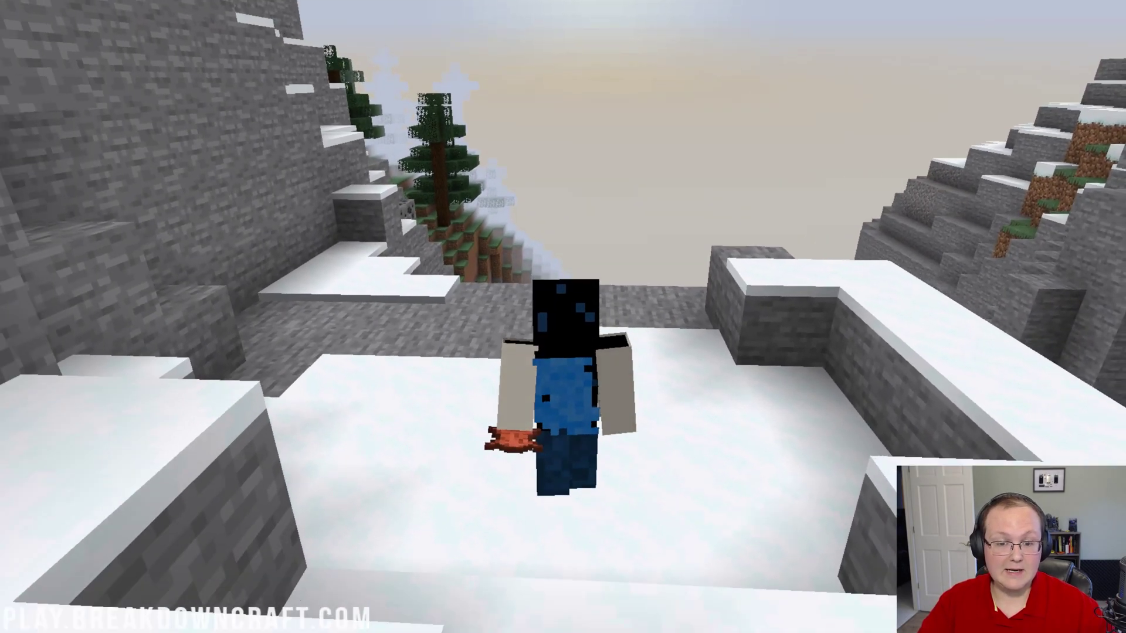
{"action": "key", "text": "w"}
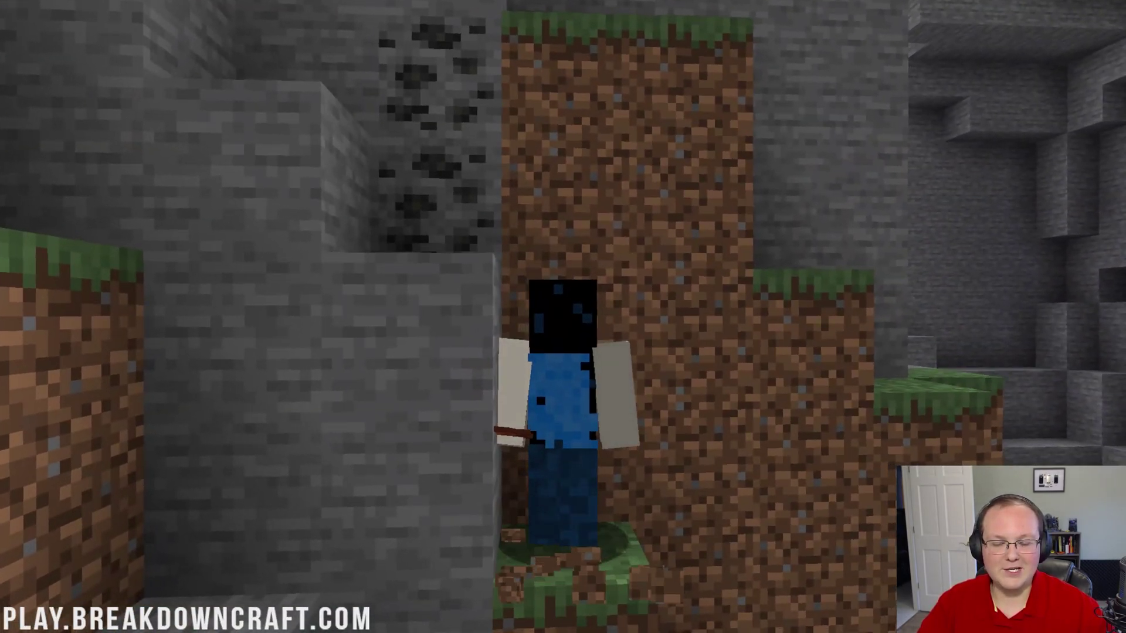
{"action": "key", "text": "w"}
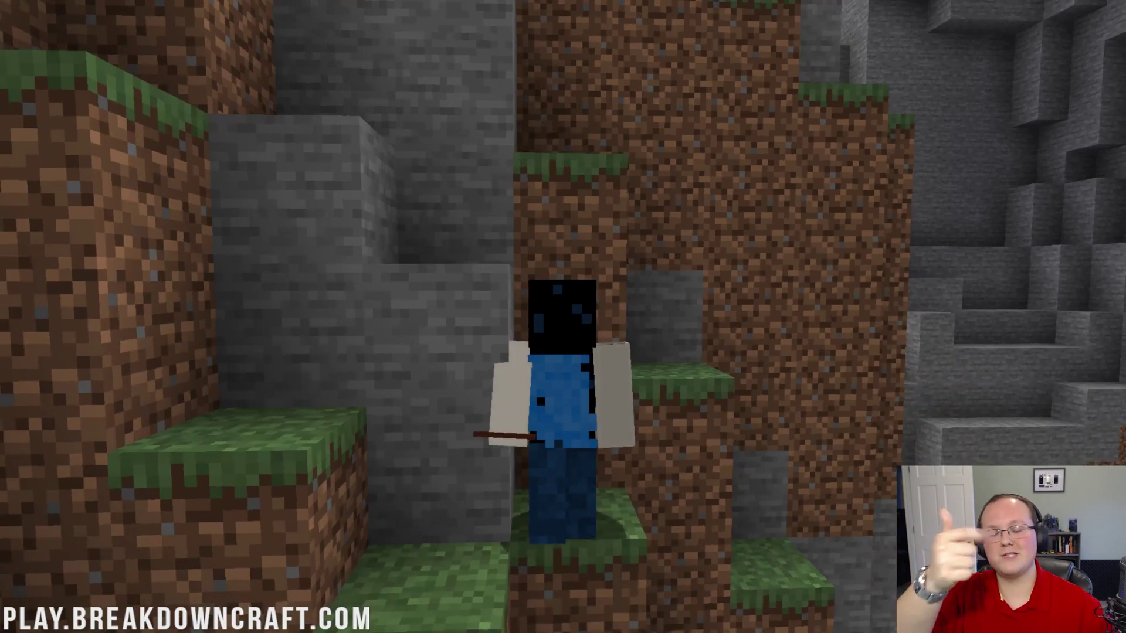
{"action": "key", "text": "w"}
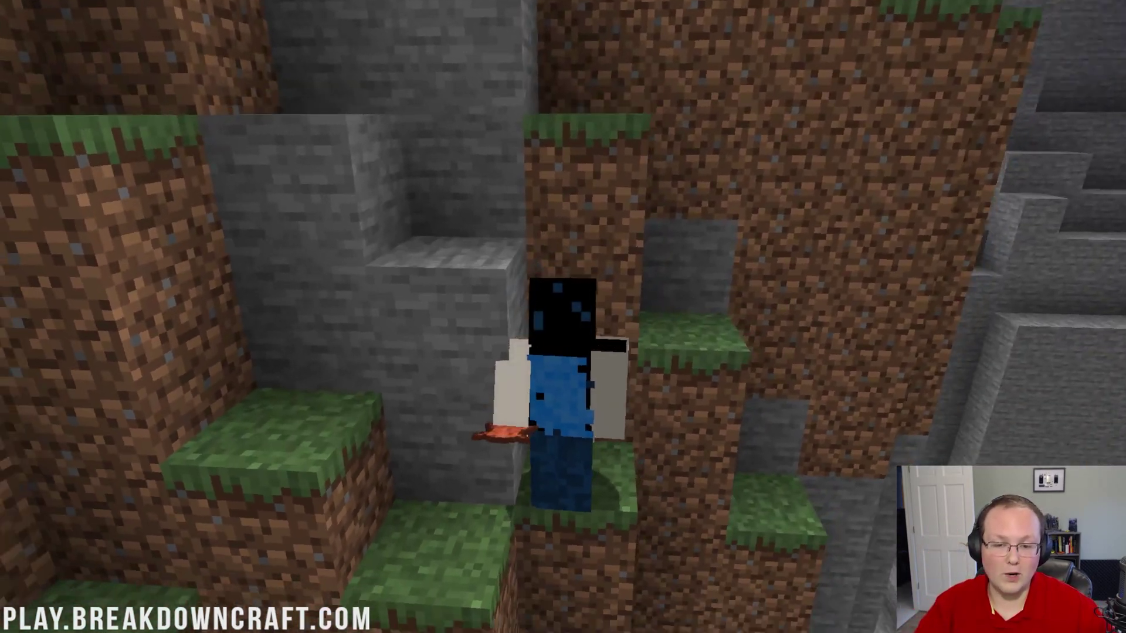